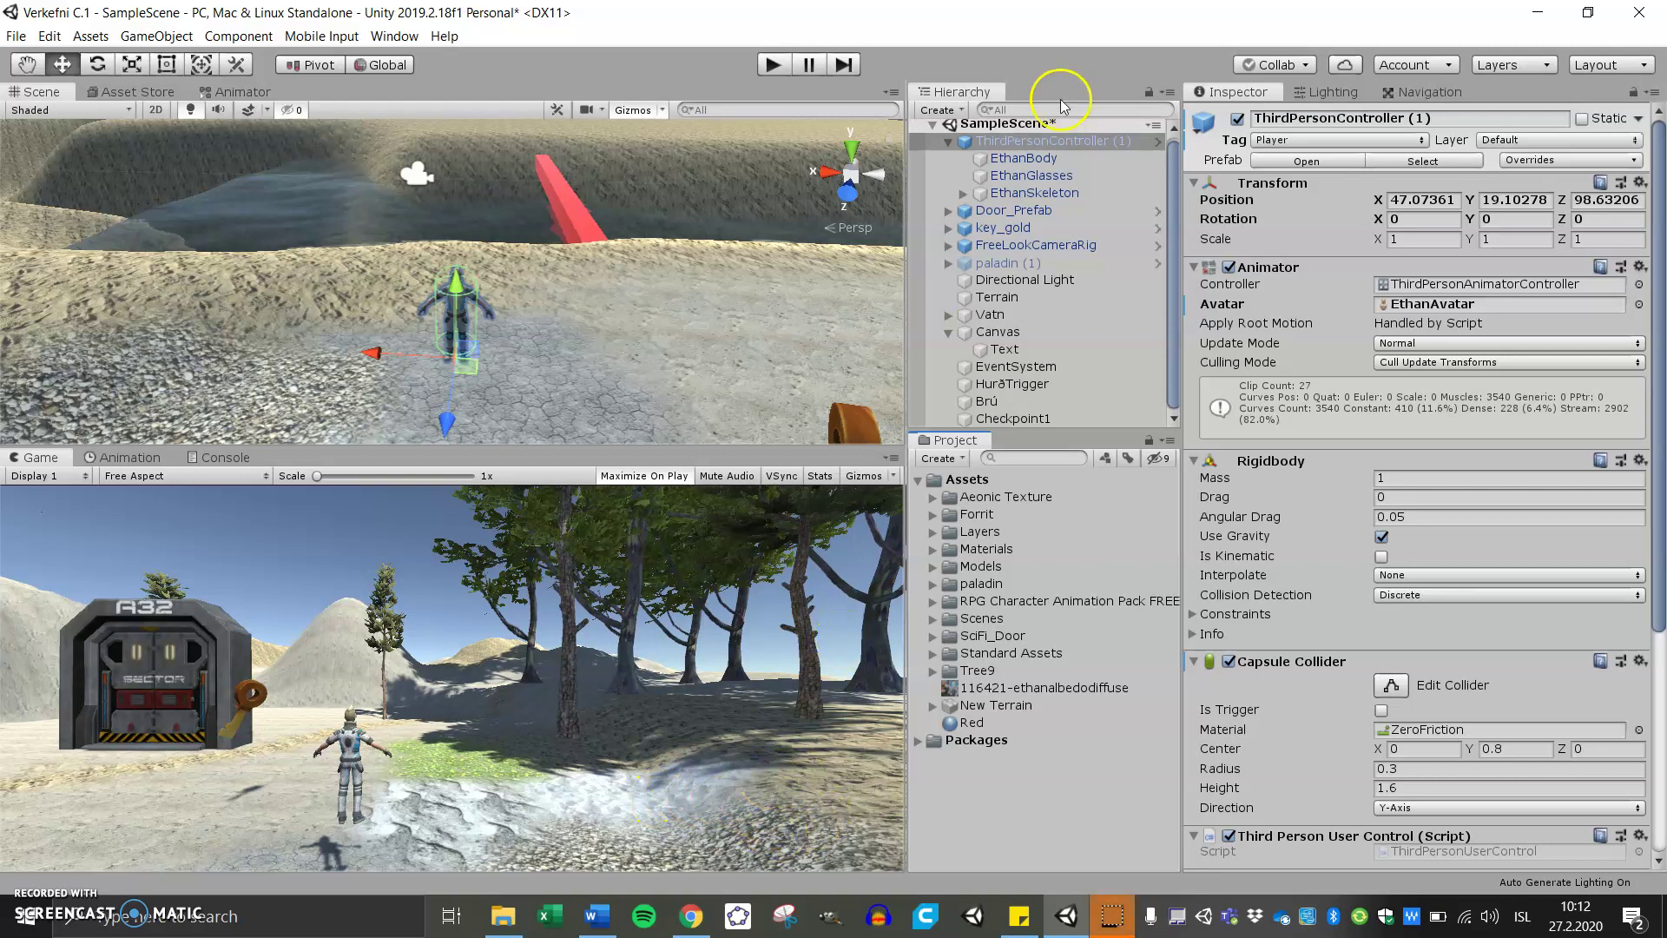
- Create a new Camera from the Hierarchy and parent it under ThirdPersonController
{"action": "left_click", "coordinate": [942, 110]}
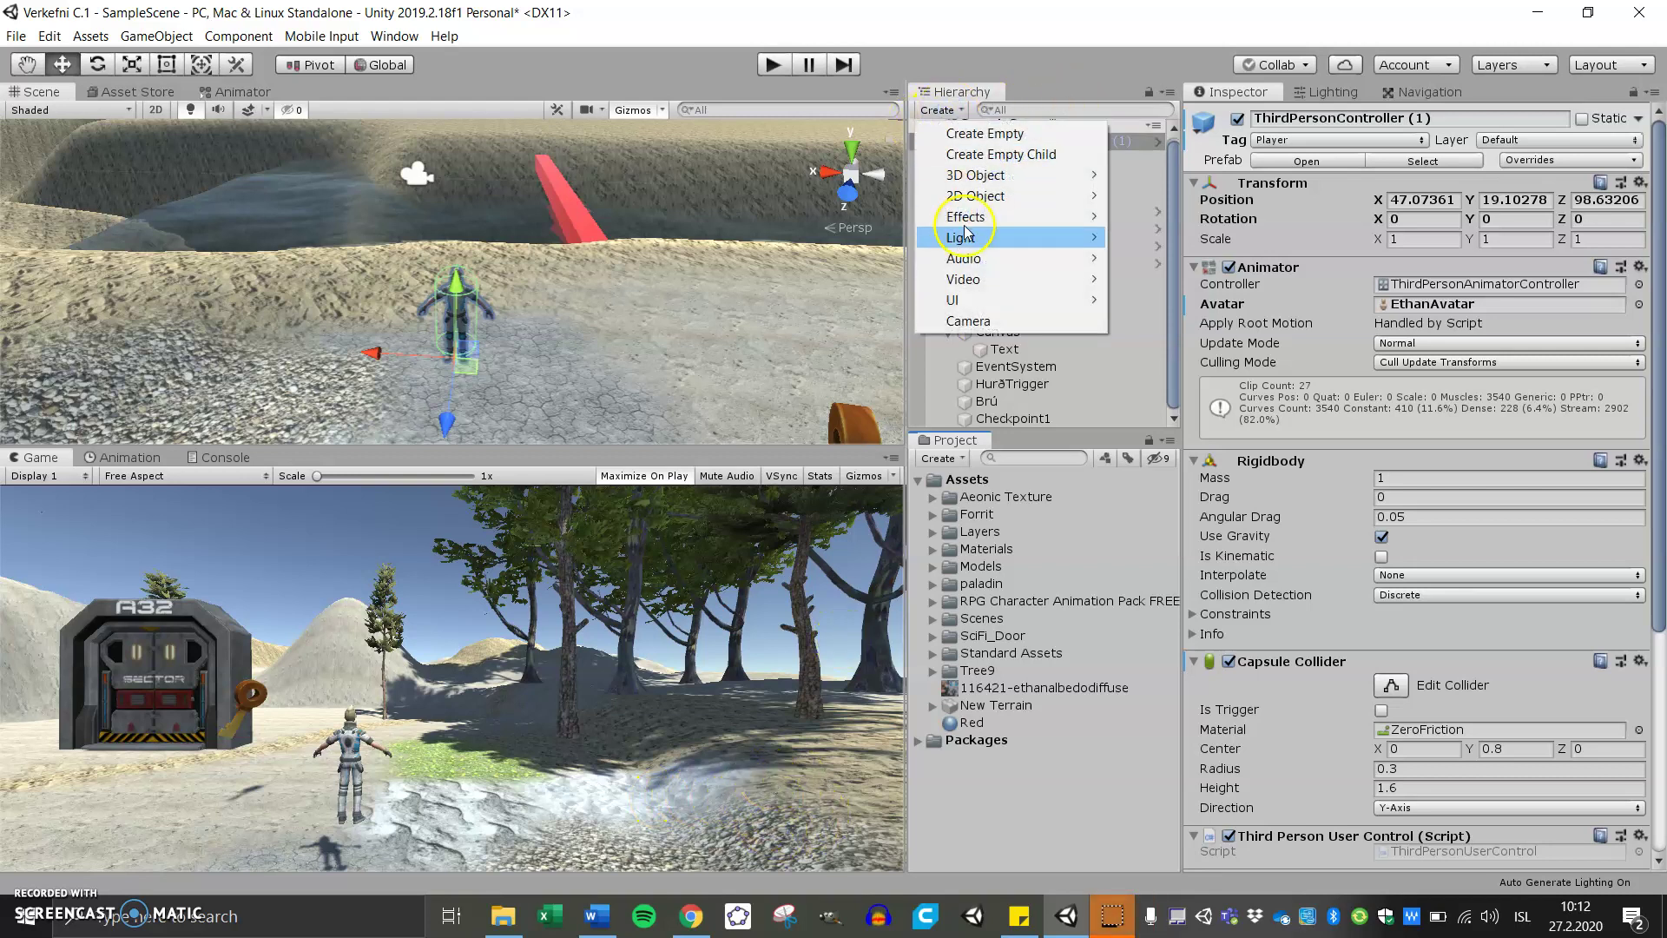
{"action": "left_click", "coordinate": [974, 321]}
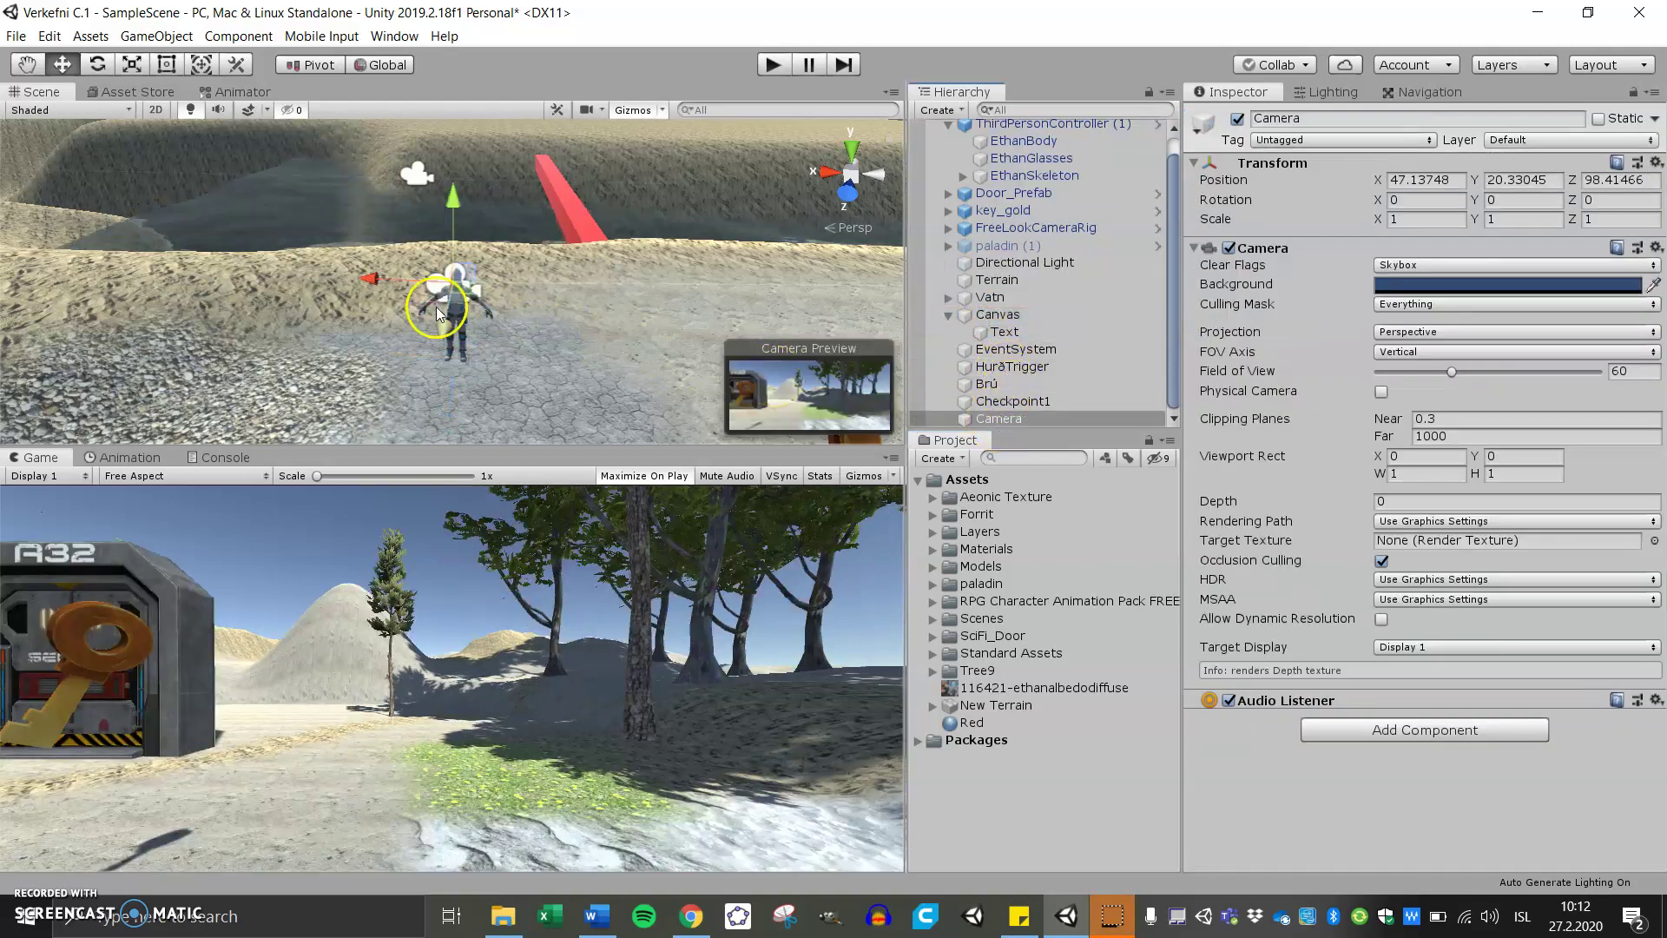
{"action": "left_click_drag", "start_coordinate": [998, 419], "coordinate": [998, 150]}
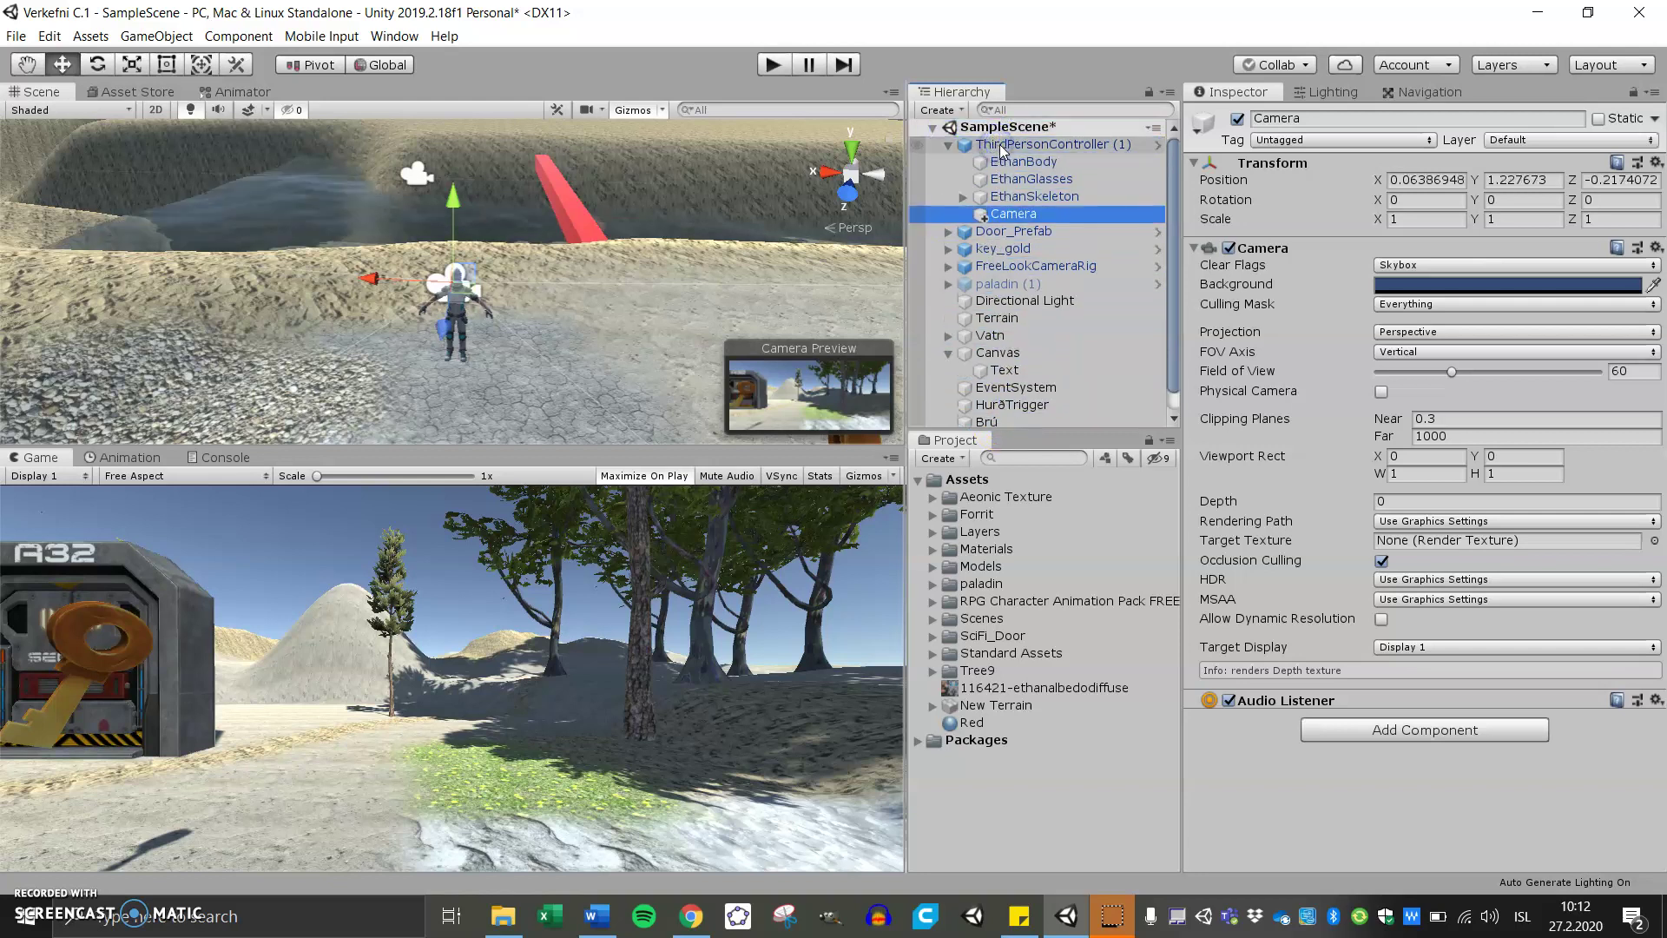
- Rename the new camera to Minimapcamera
{"action": "left_click", "coordinate": [1001, 215]}
{"action": "type", "text": "mapcamera"}
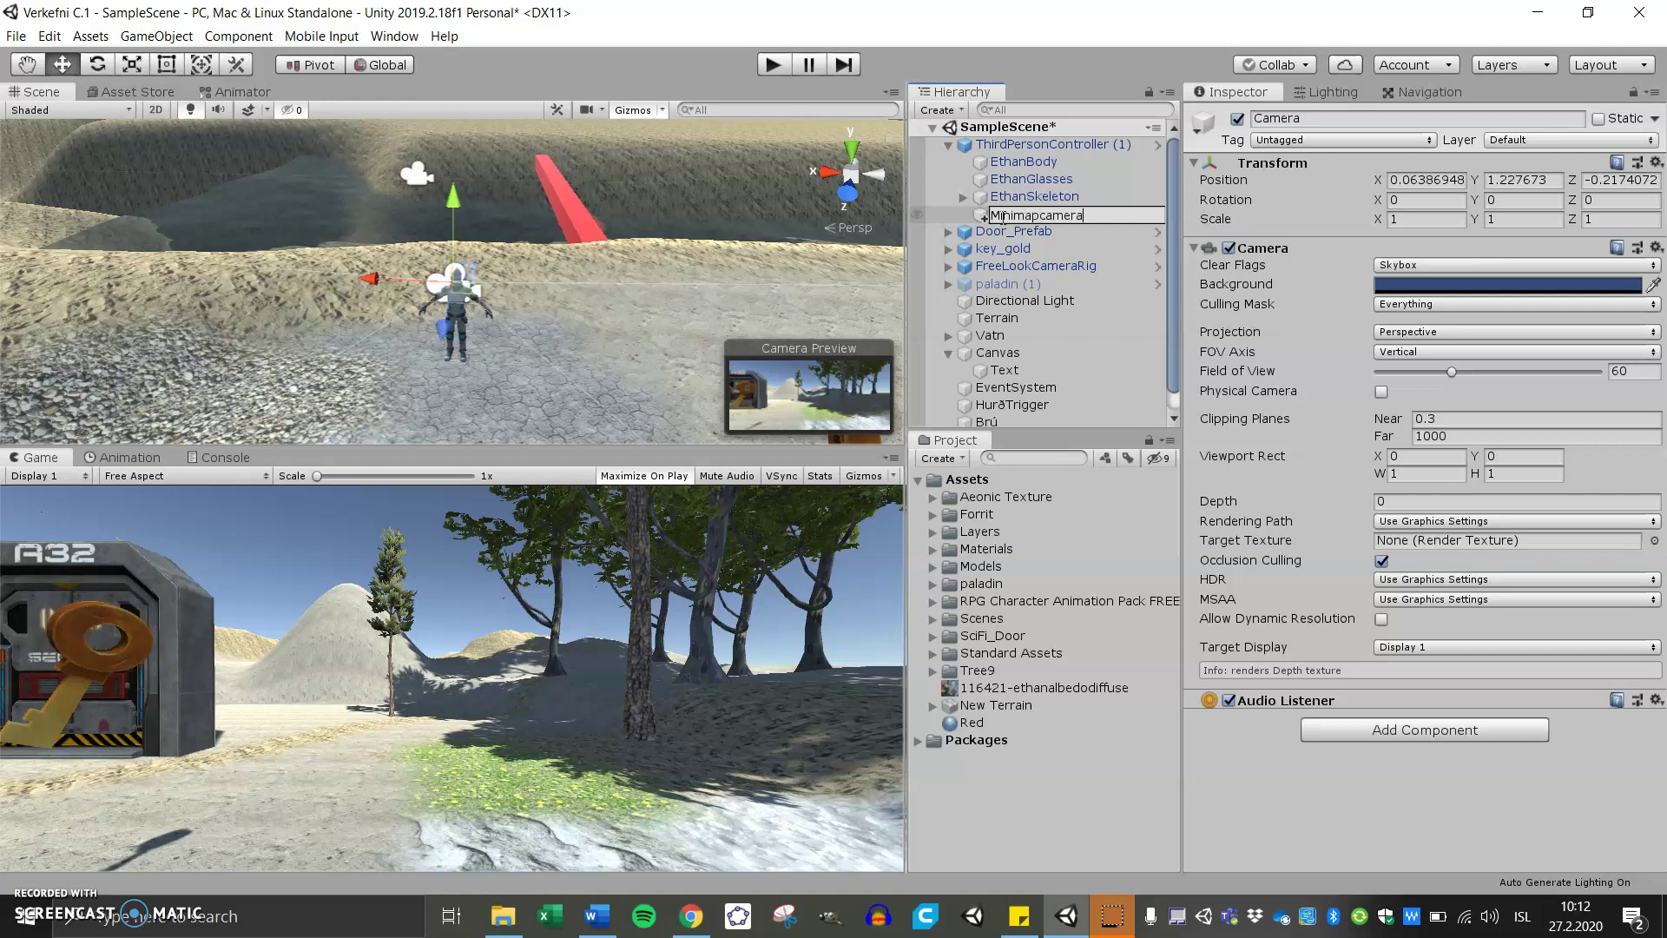
{"action": "key", "text": "Return"}
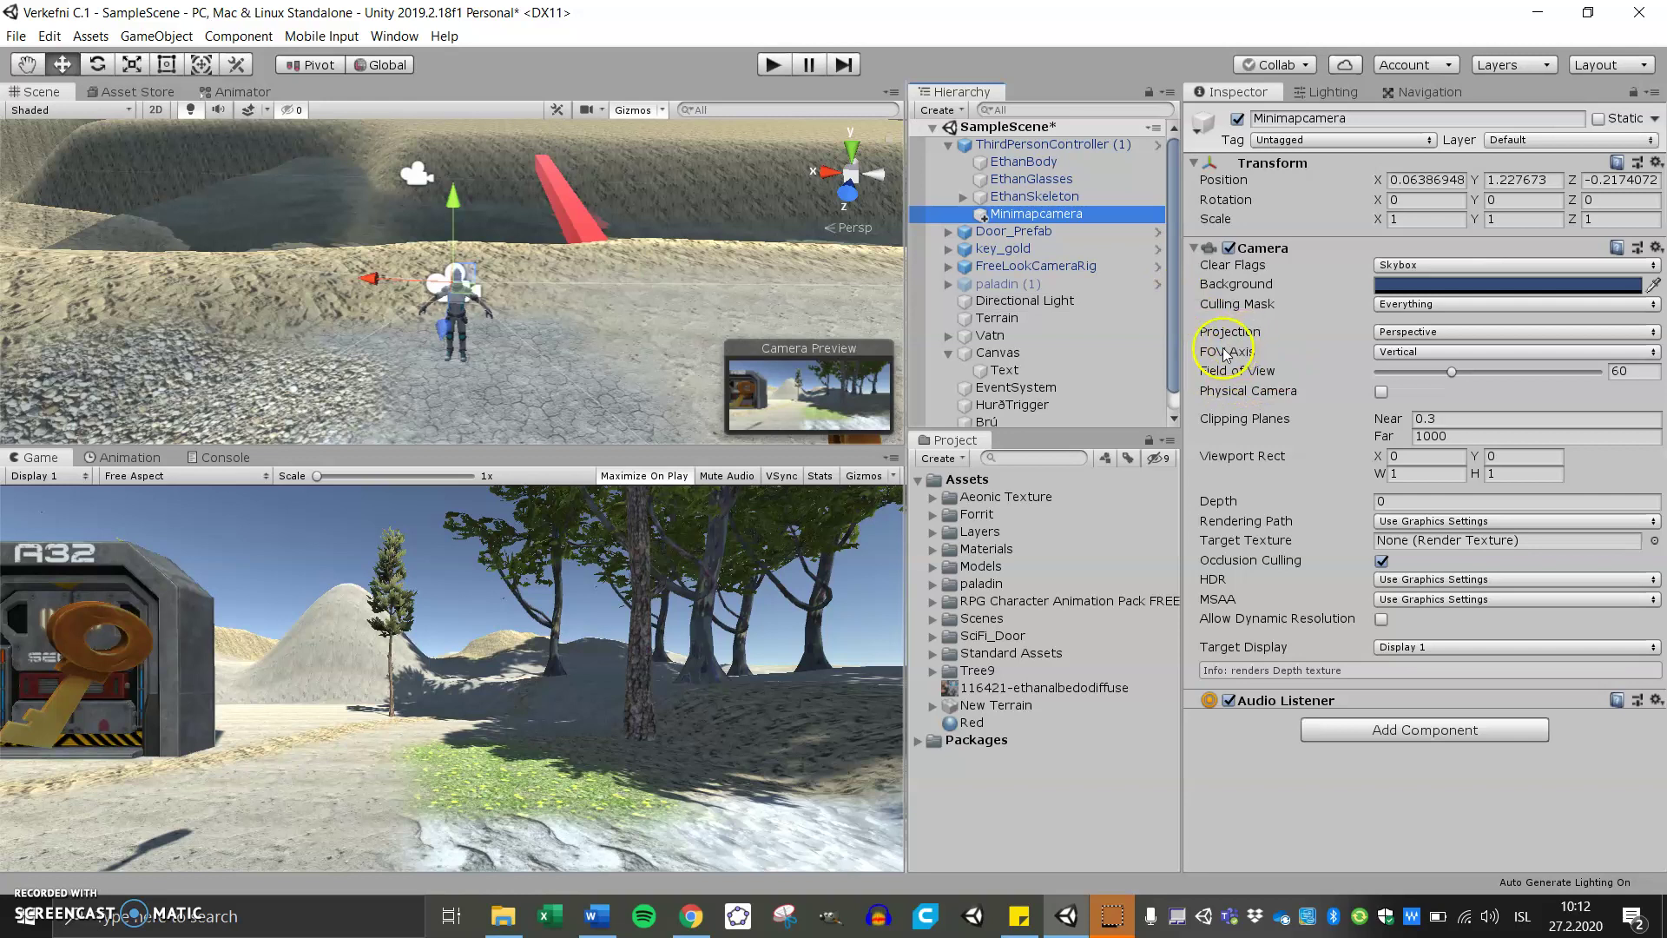
- Set the camera's position to 0, 10, 0 and X rotation to 90, then deselect
{"action": "left_click", "coordinate": [1424, 179]}
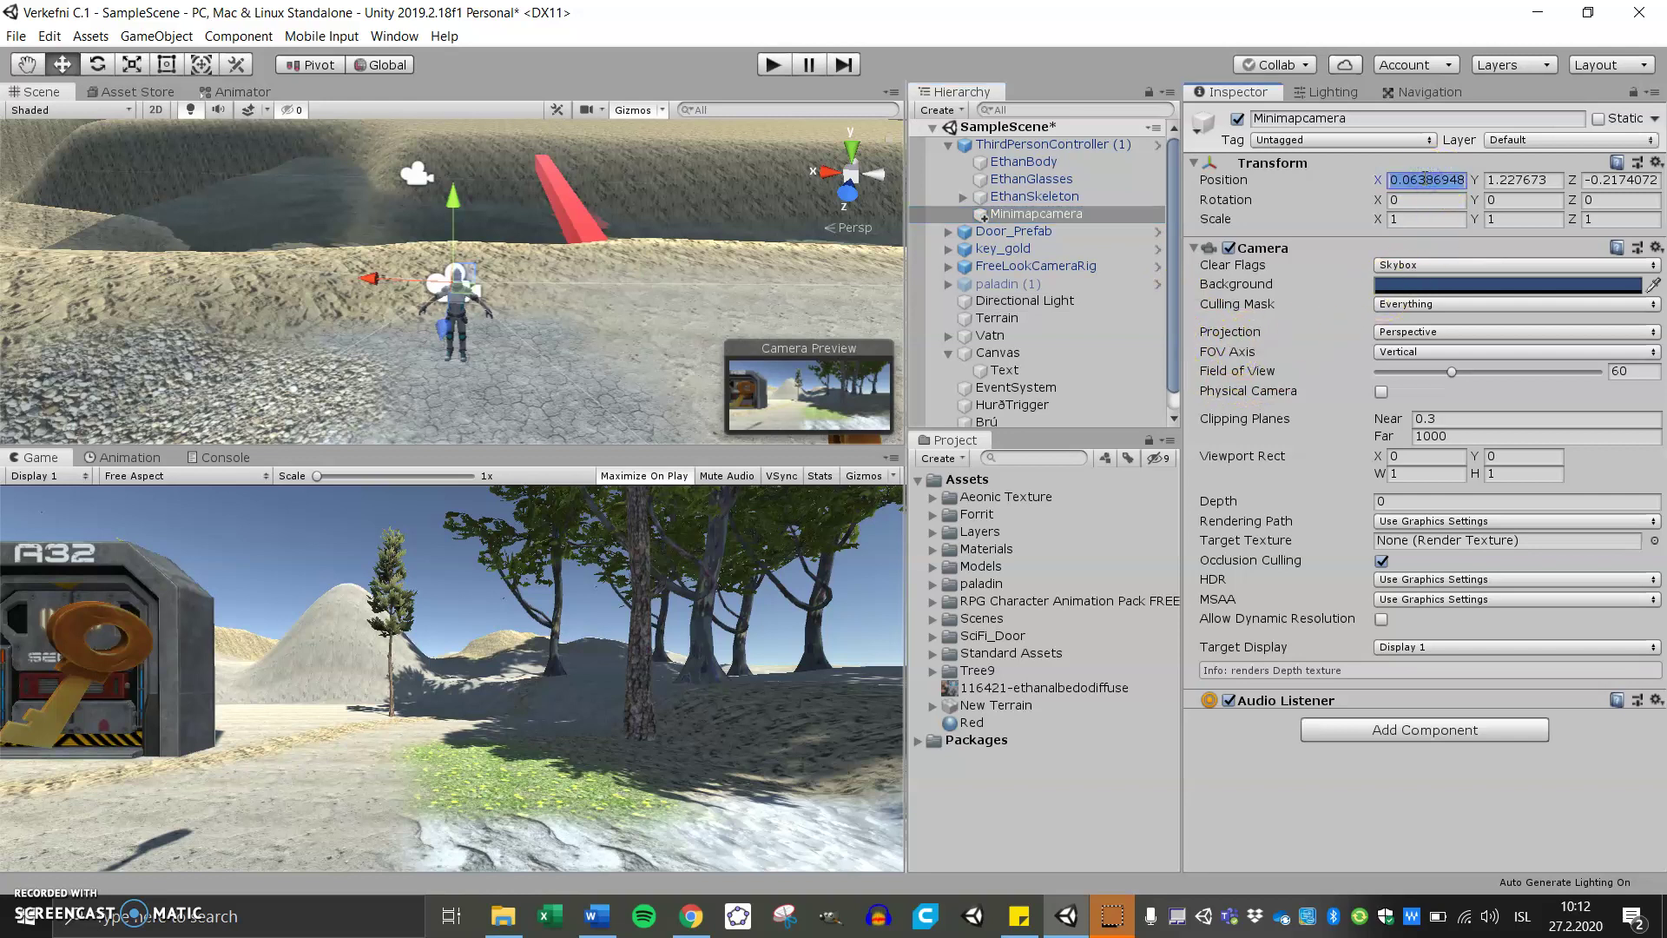
{"action": "type", "text": "0"}
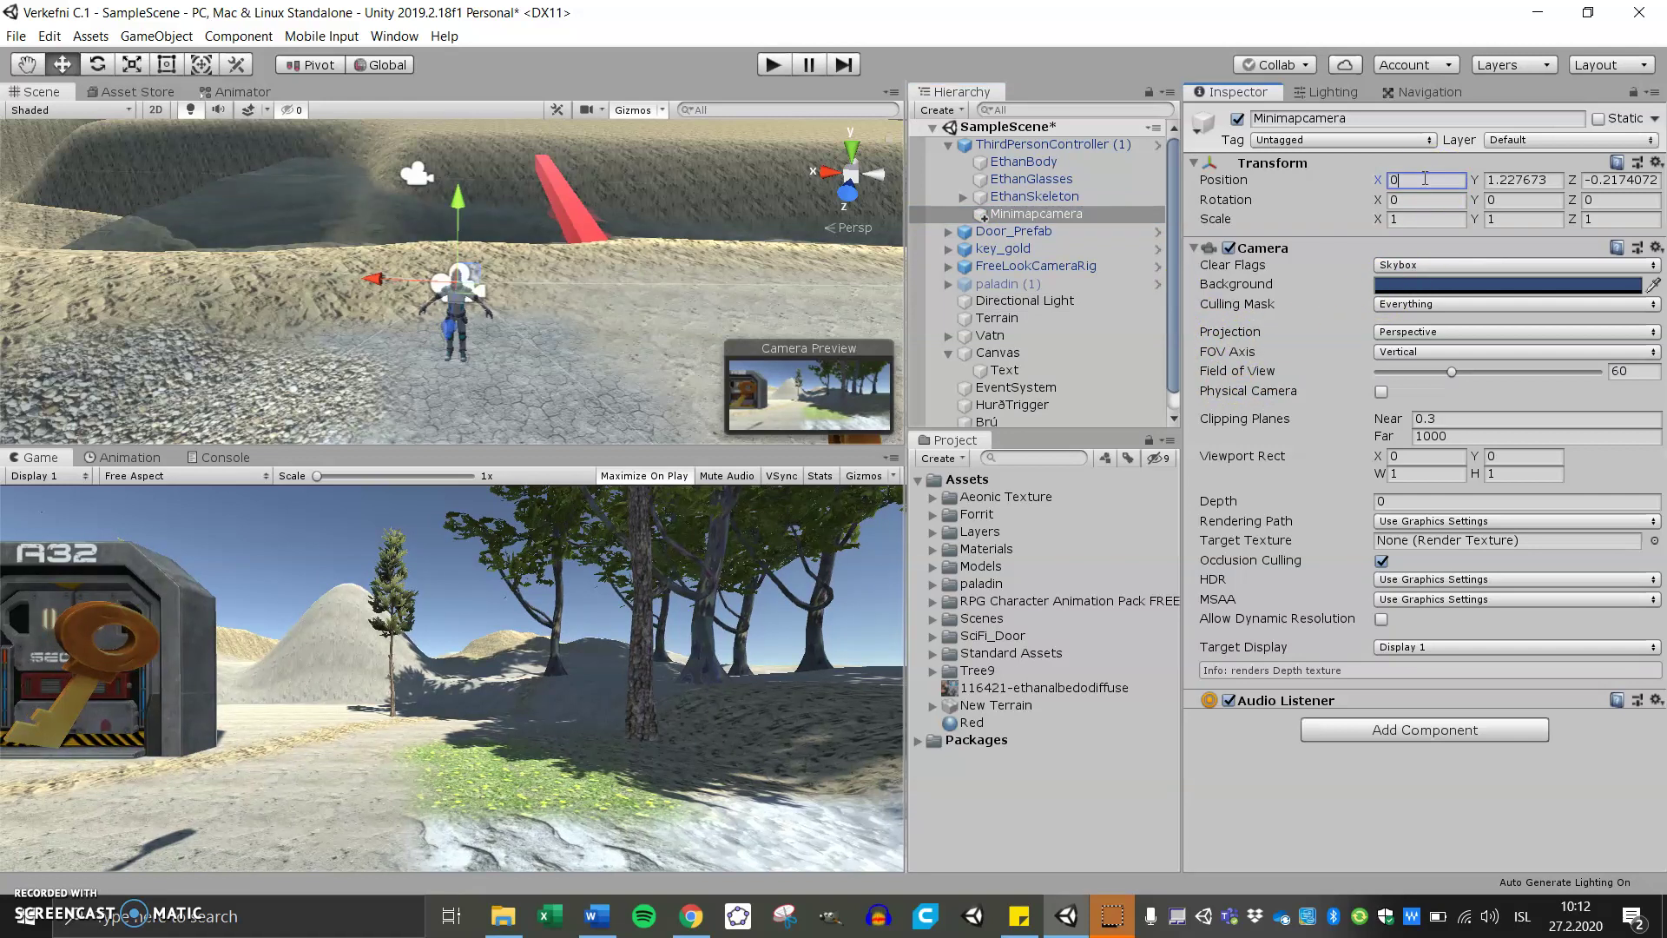
{"action": "key", "text": "Tab"}
{"action": "type", "text": "10"}
{"action": "key", "text": "Tab"}
{"action": "type", "text": "0"}
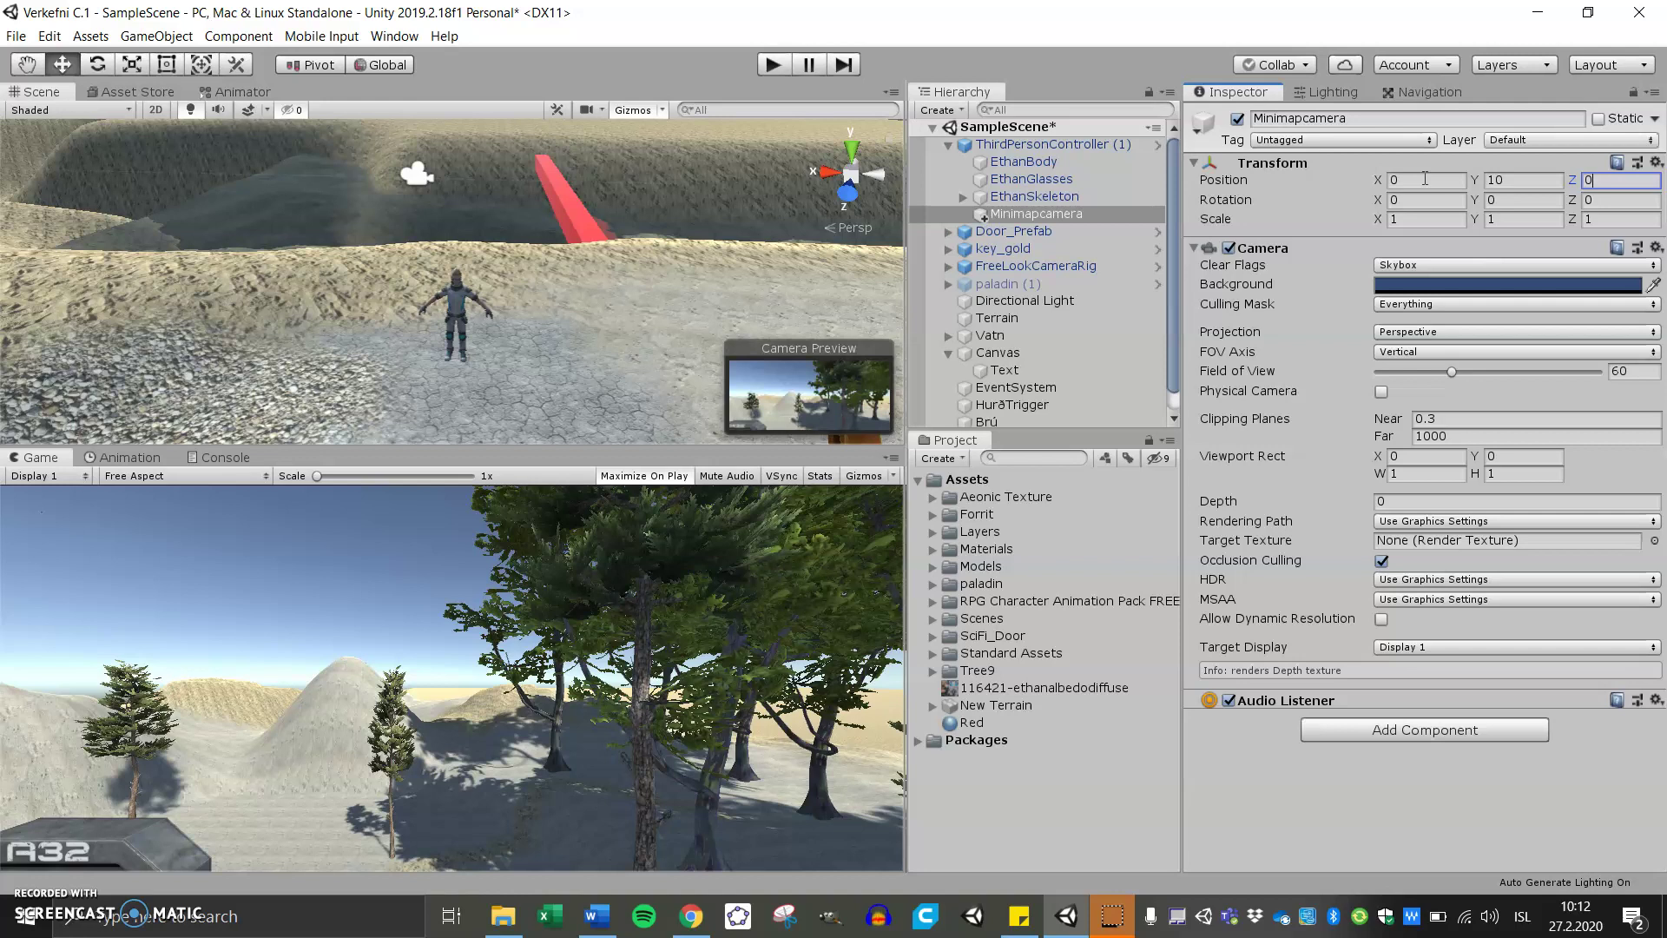
{"action": "left_click", "coordinate": [1405, 199]}
{"action": "type", "text": "90"}
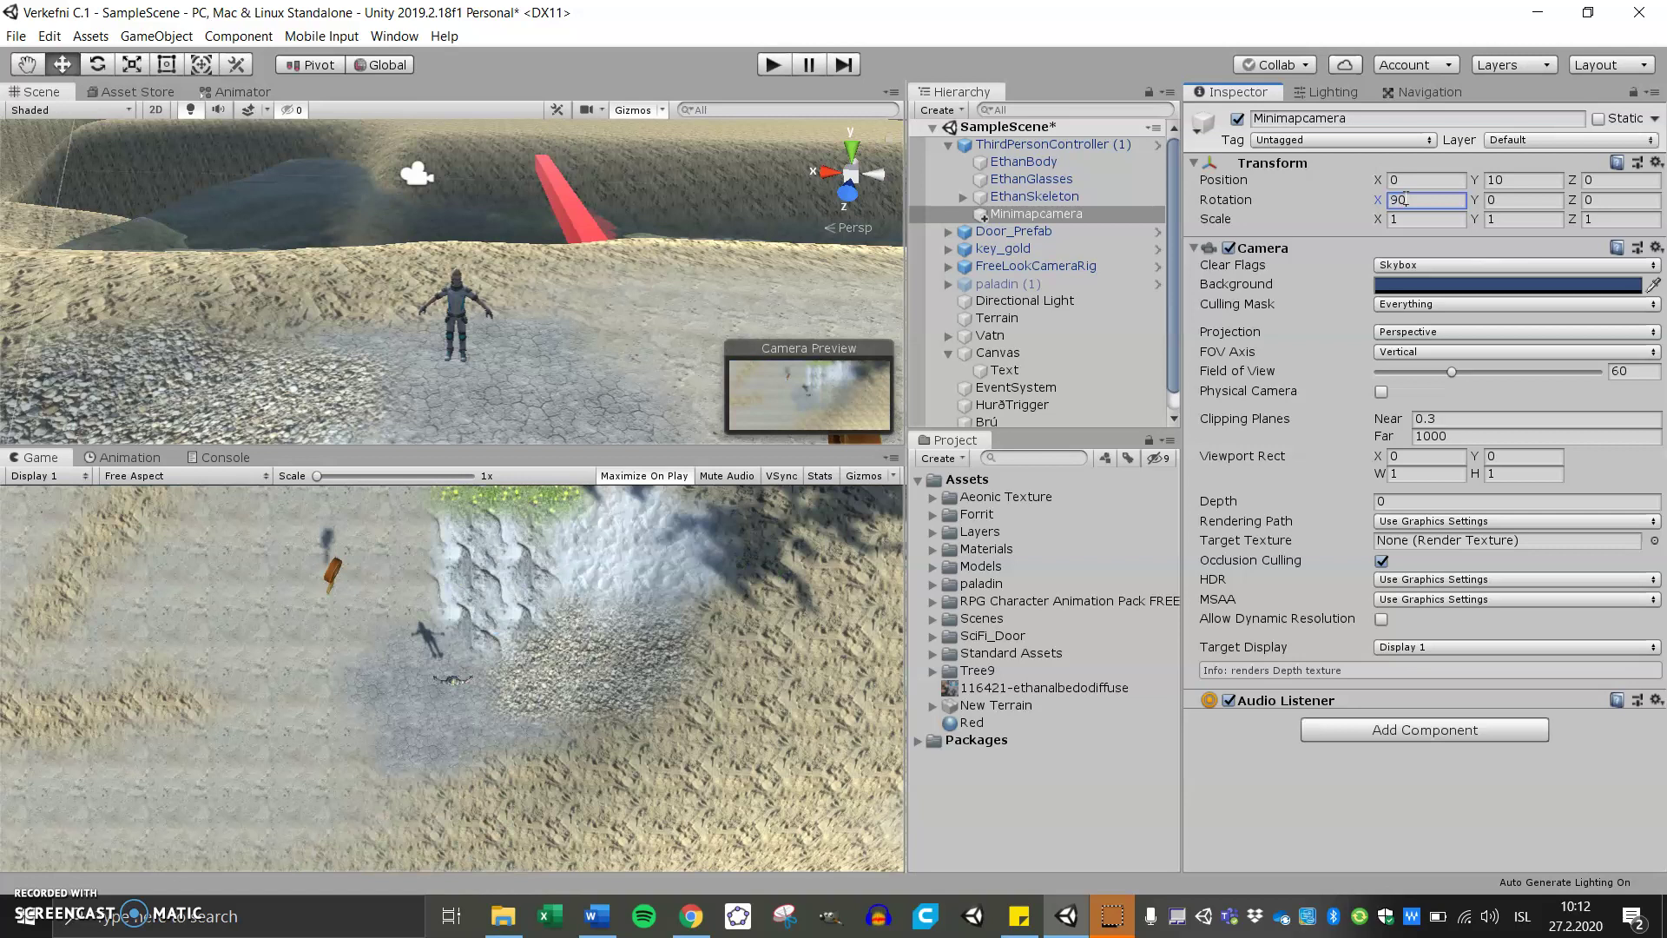
{"action": "left_click", "coordinate": [1076, 820]}
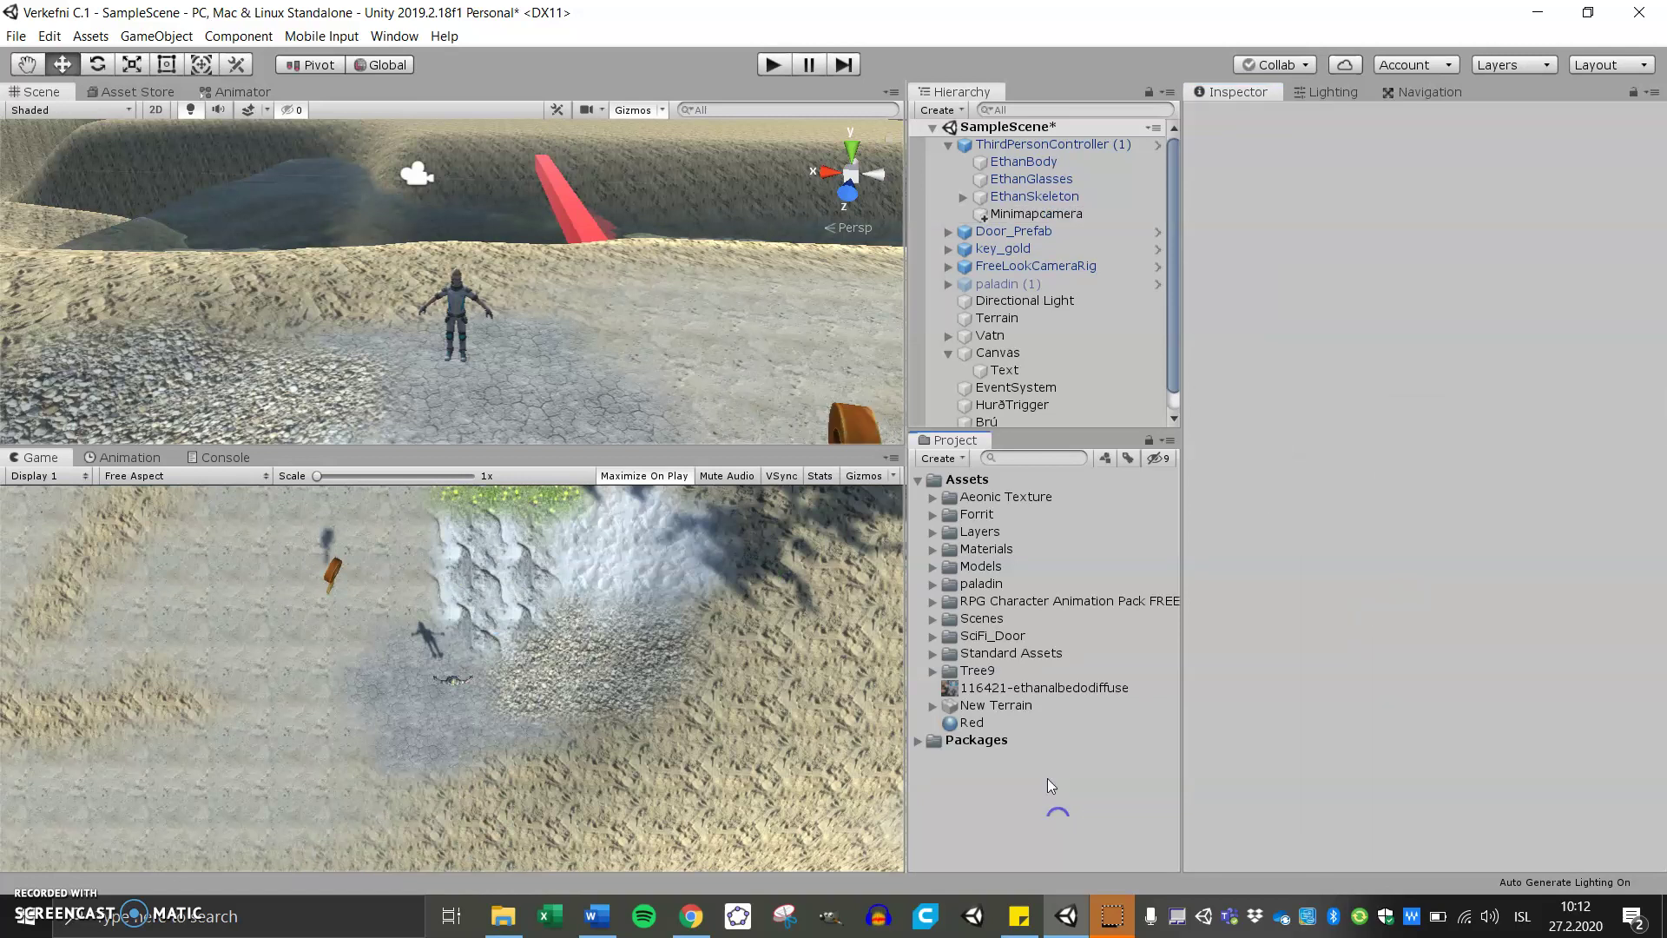
- Create a render texture asset named MinimapRenderTexture, then select Minimapcamera
{"action": "left_click", "coordinate": [957, 464]}
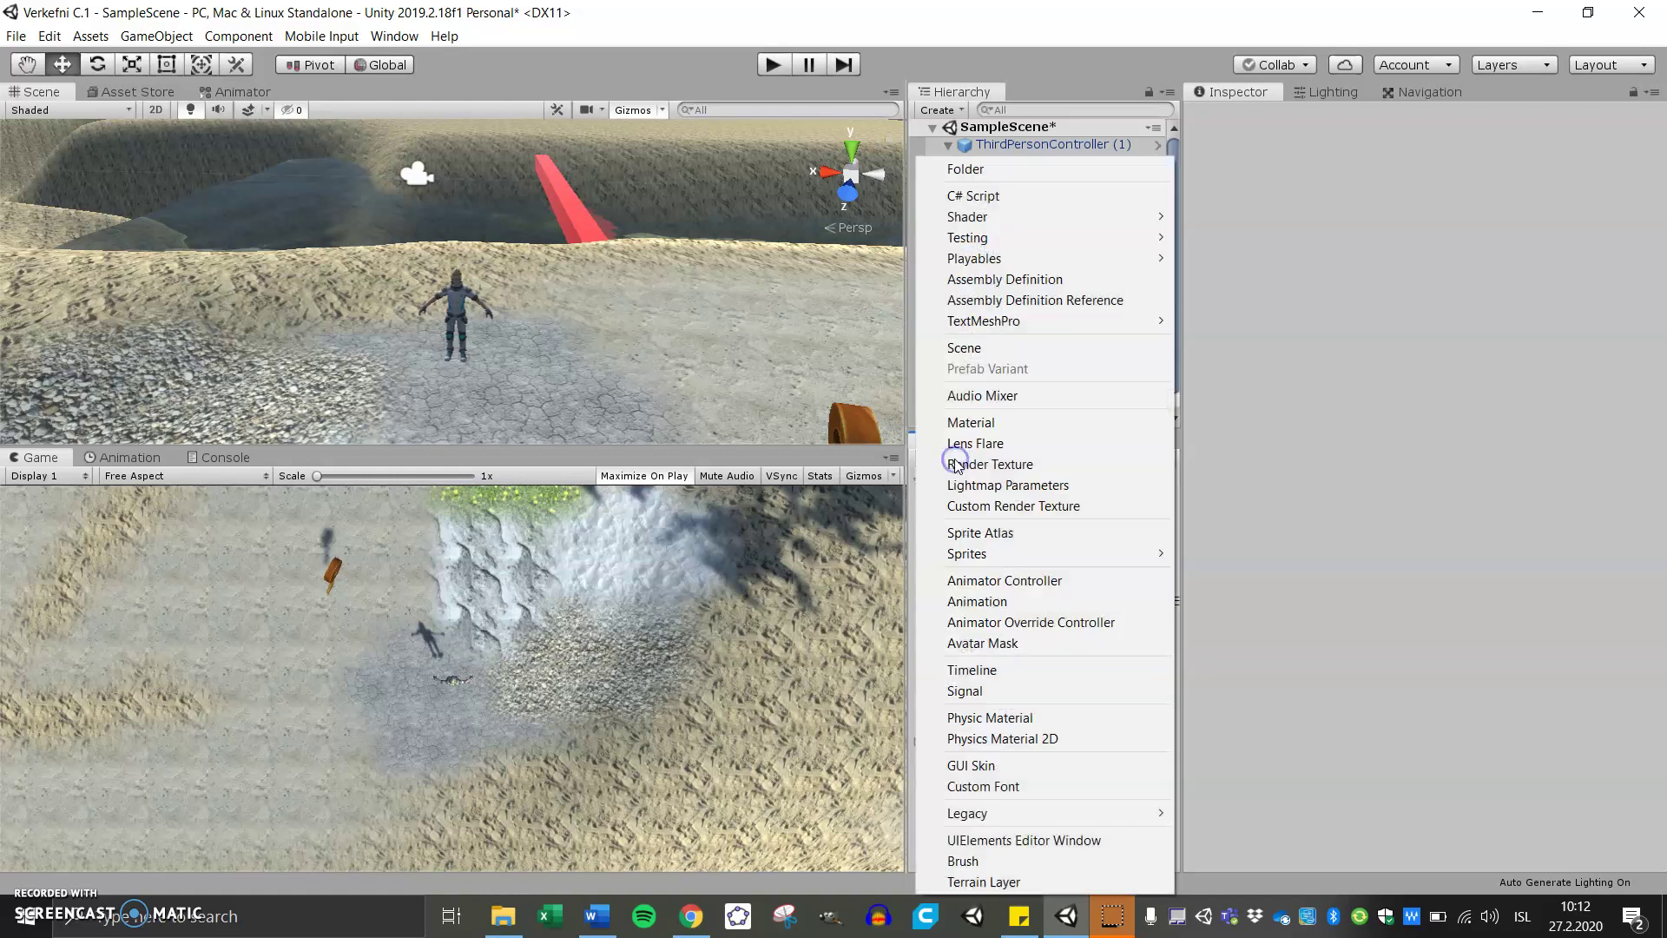
{"action": "left_click", "coordinate": [1002, 465]}
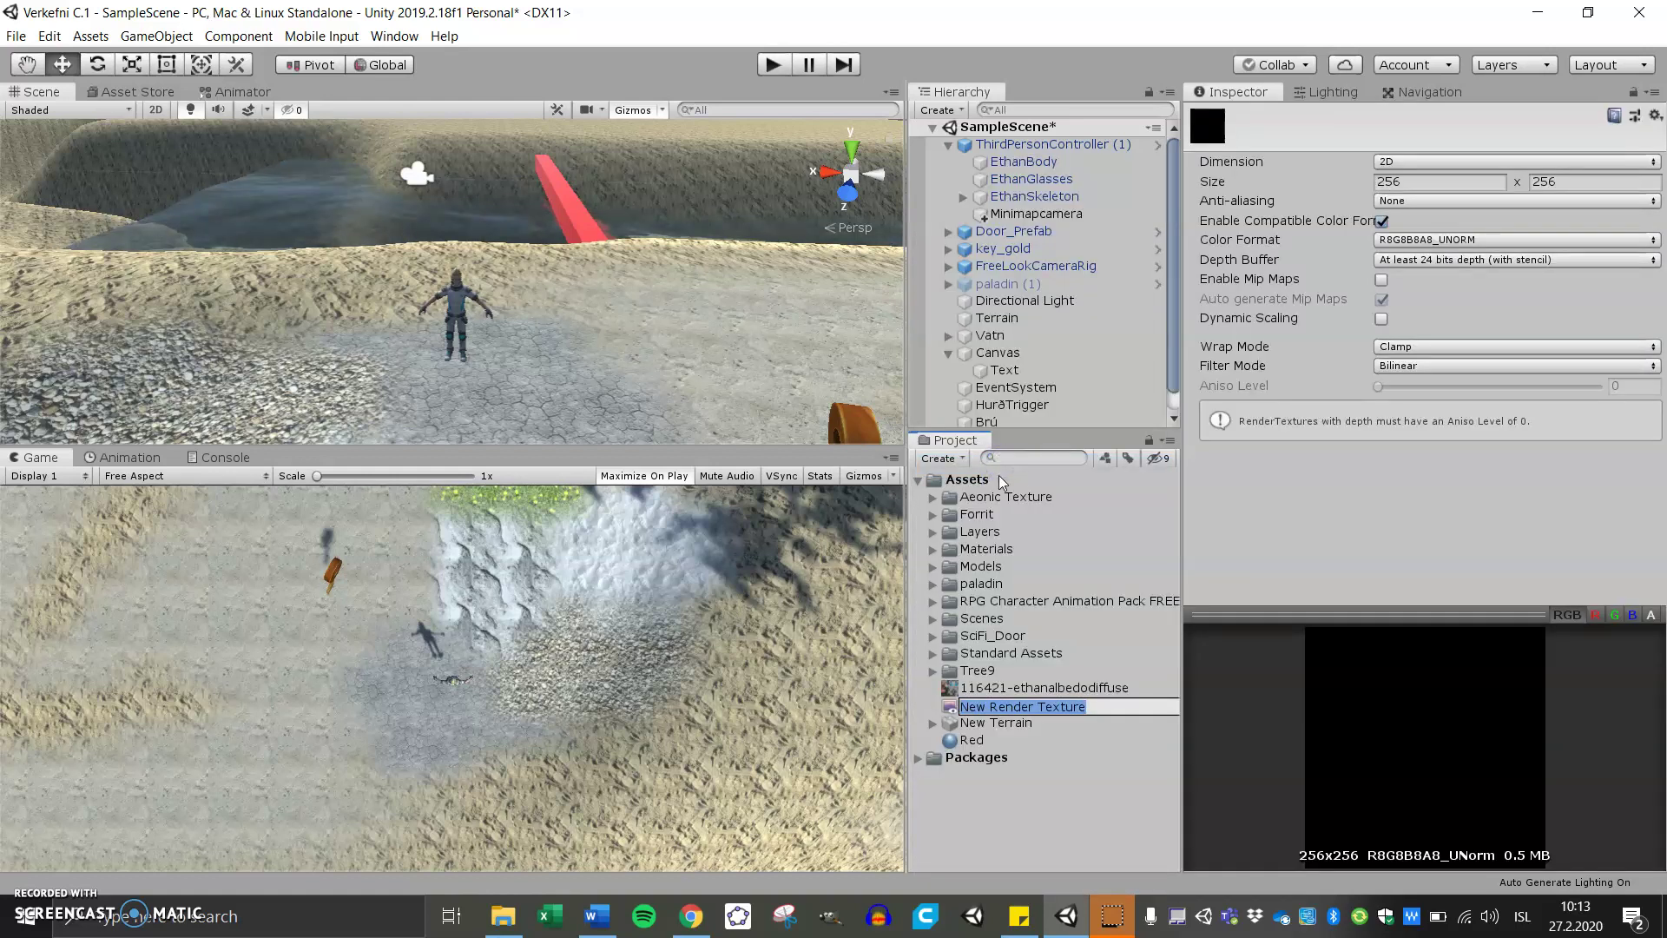
{"action": "type", "text": "Minimap"}
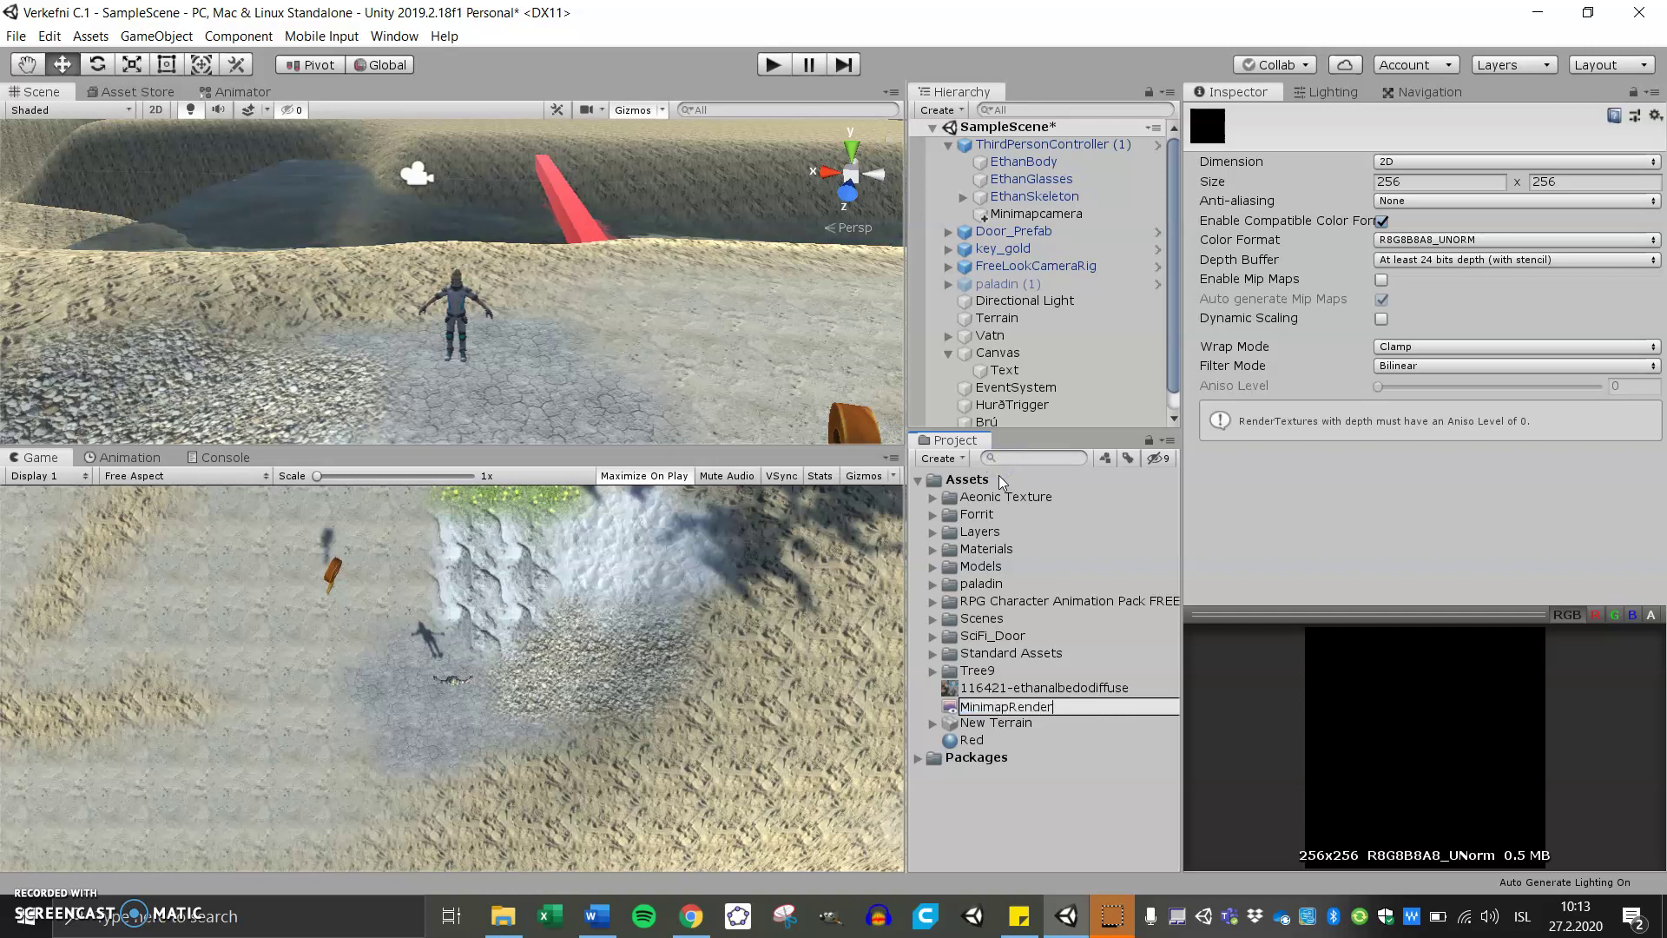
{"action": "key", "text": "Return"}
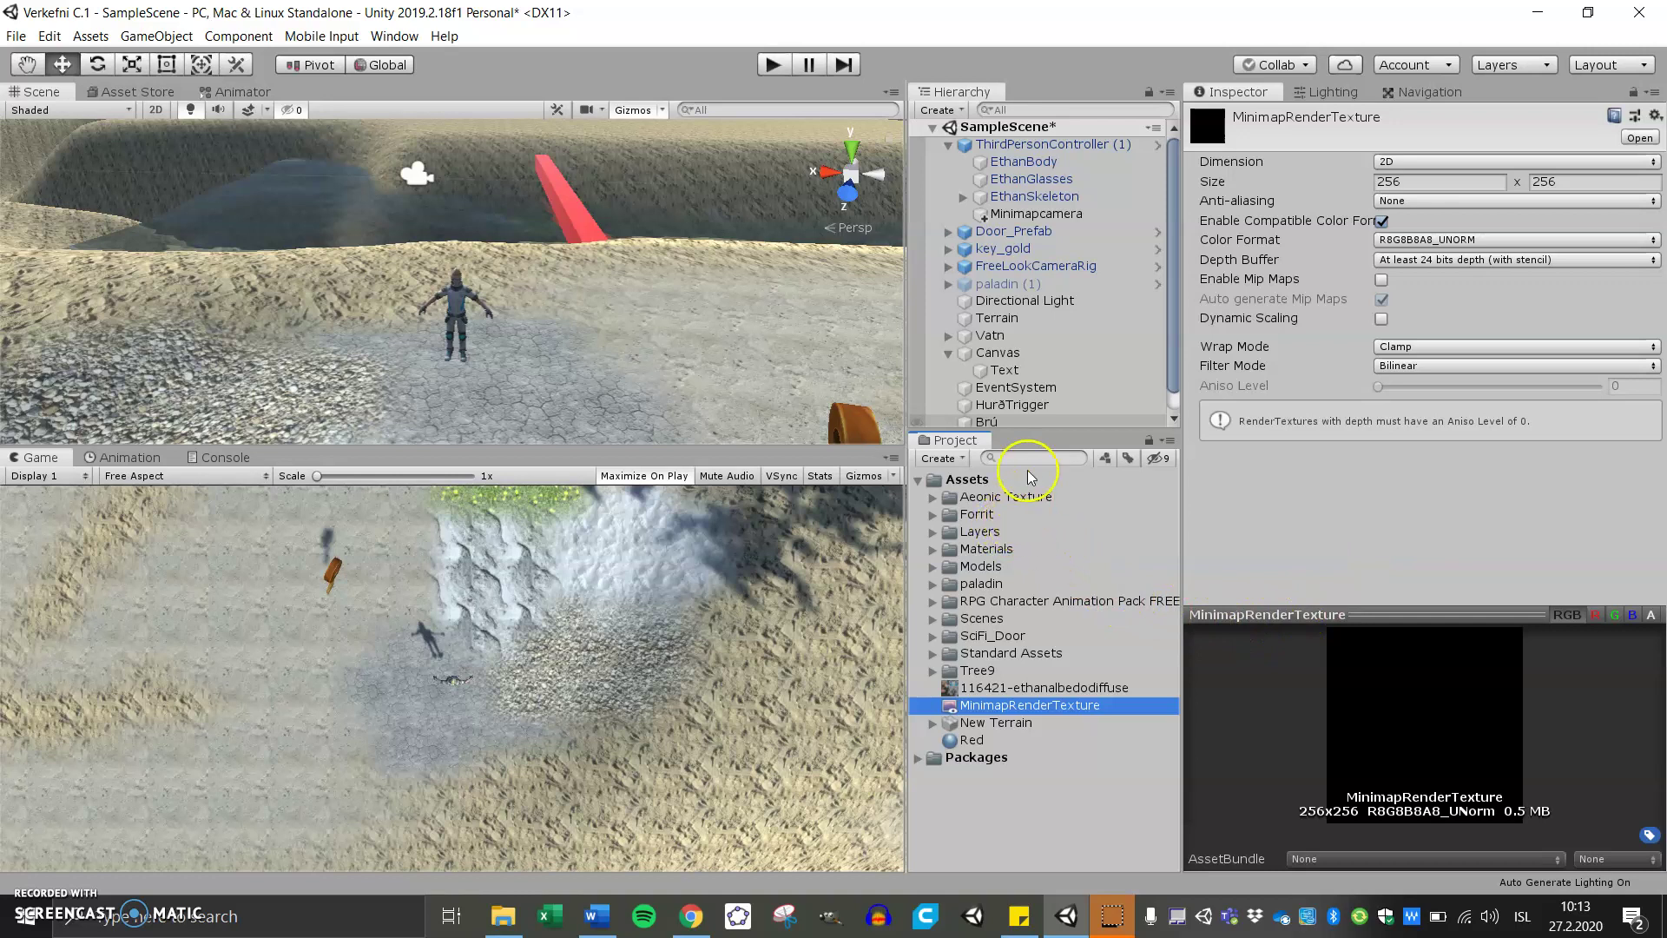
{"action": "left_click", "coordinate": [1041, 217]}
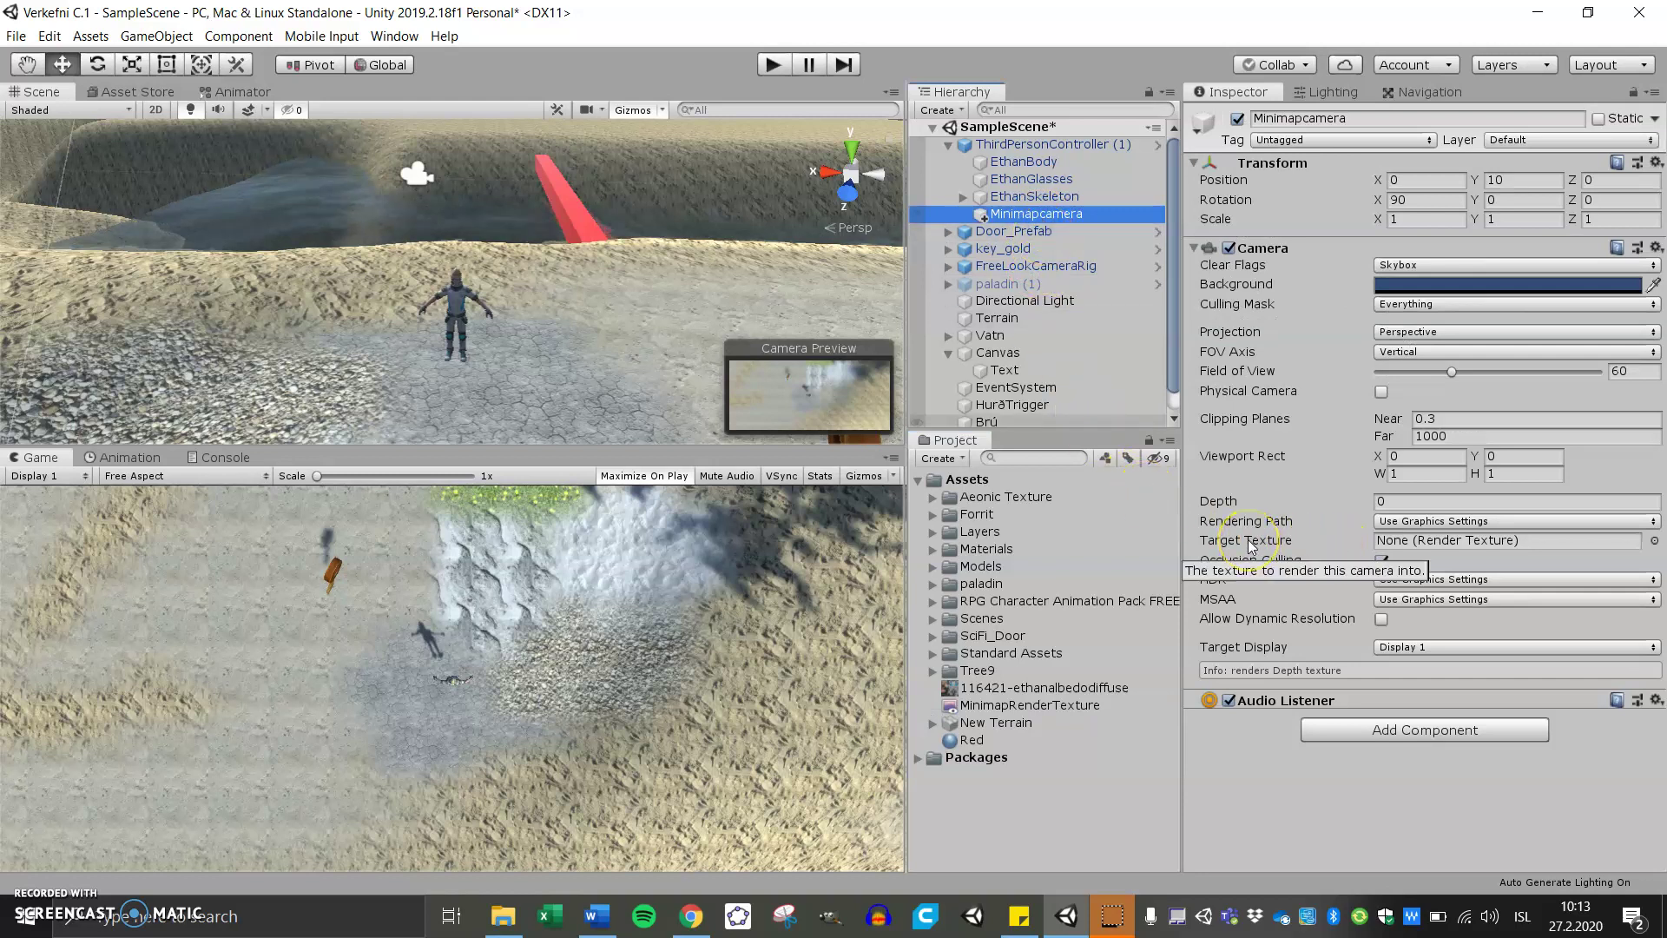
- Assign MinimapRenderTexture as Minimapcamera's Target Texture and check its top-down preview
{"action": "left_click", "coordinate": [1028, 706]}
{"action": "left_click_drag", "start_coordinate": [1028, 706], "coordinate": [1442, 542]}
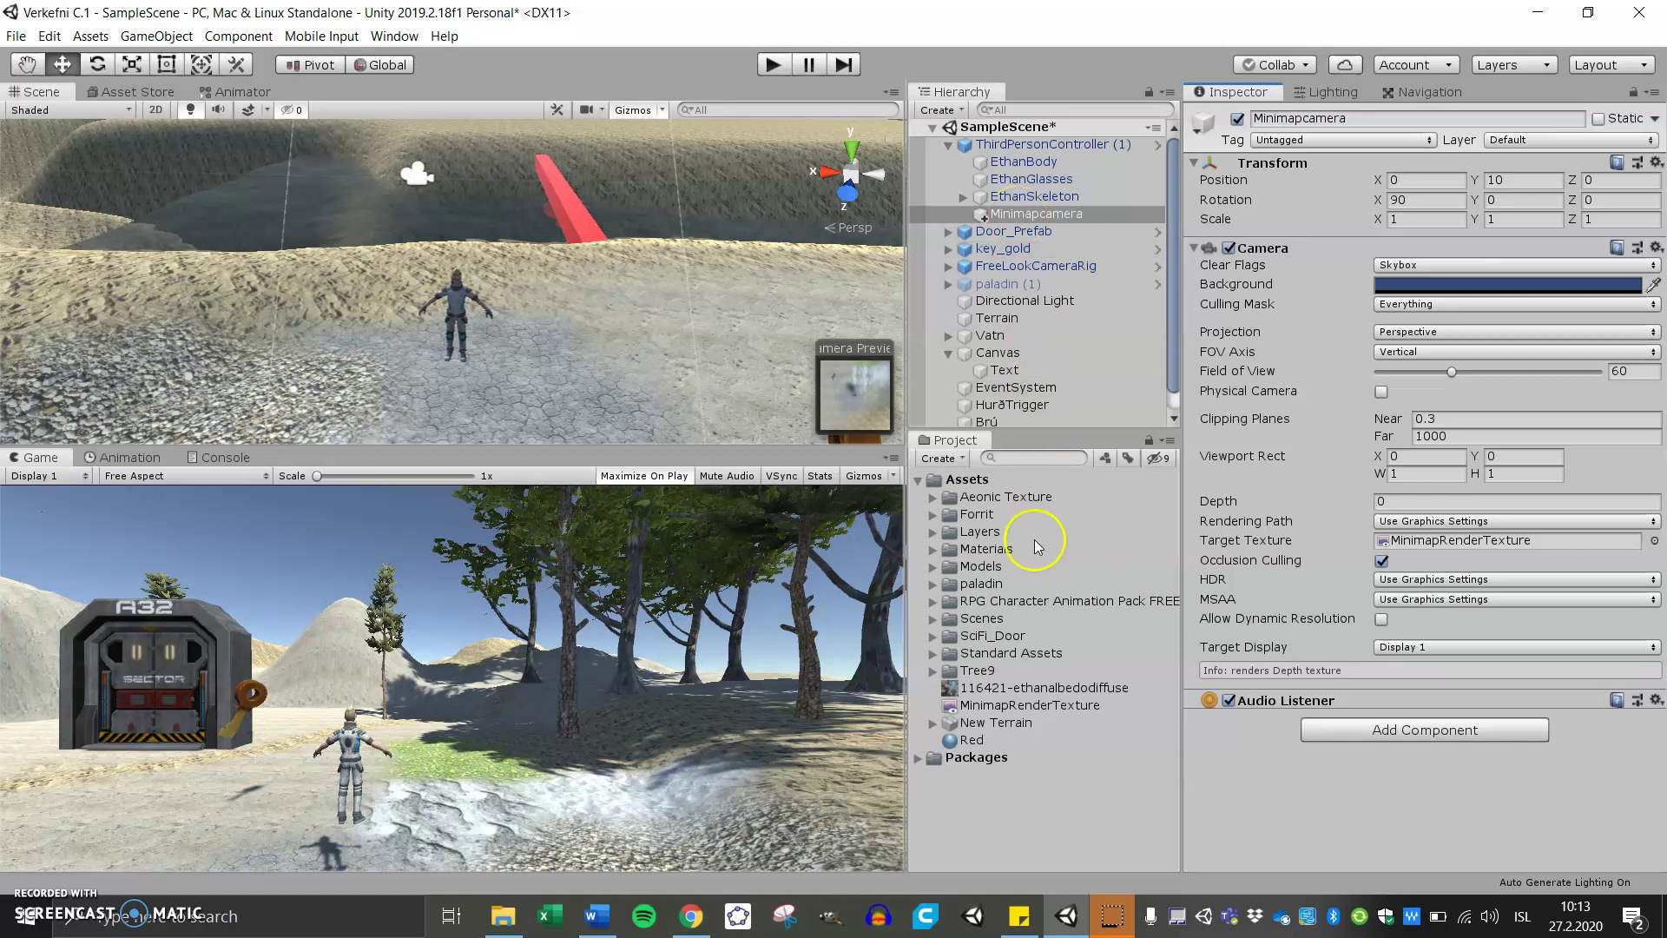
{"action": "left_click", "coordinate": [1021, 706]}
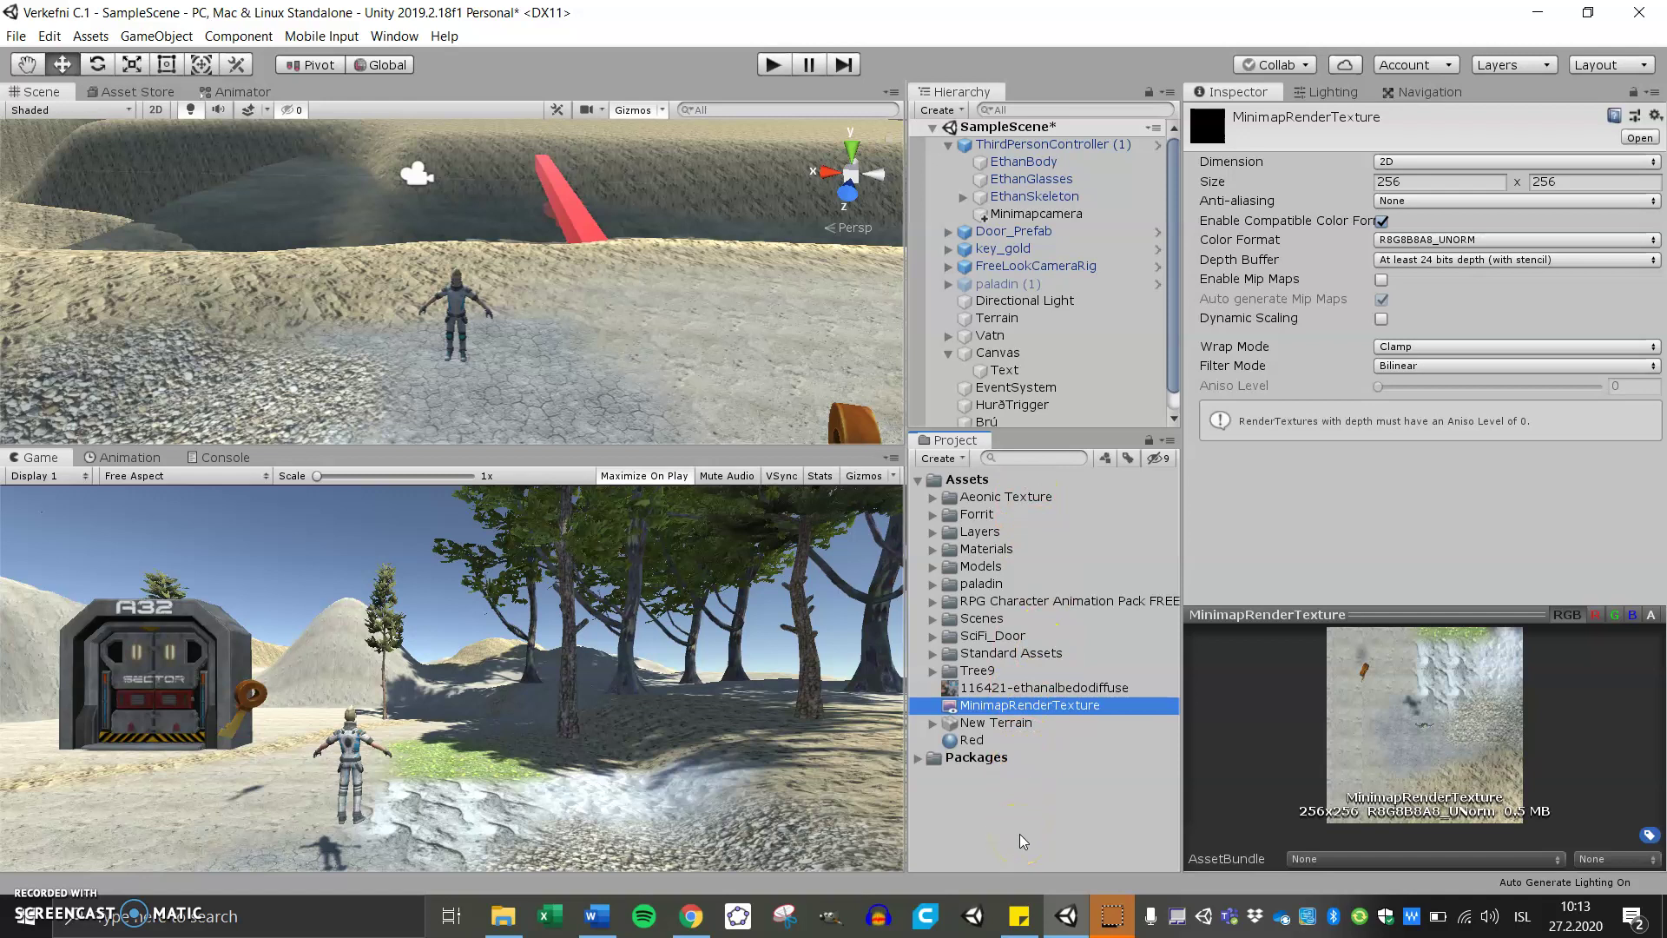
{"action": "left_click", "coordinate": [1022, 828]}
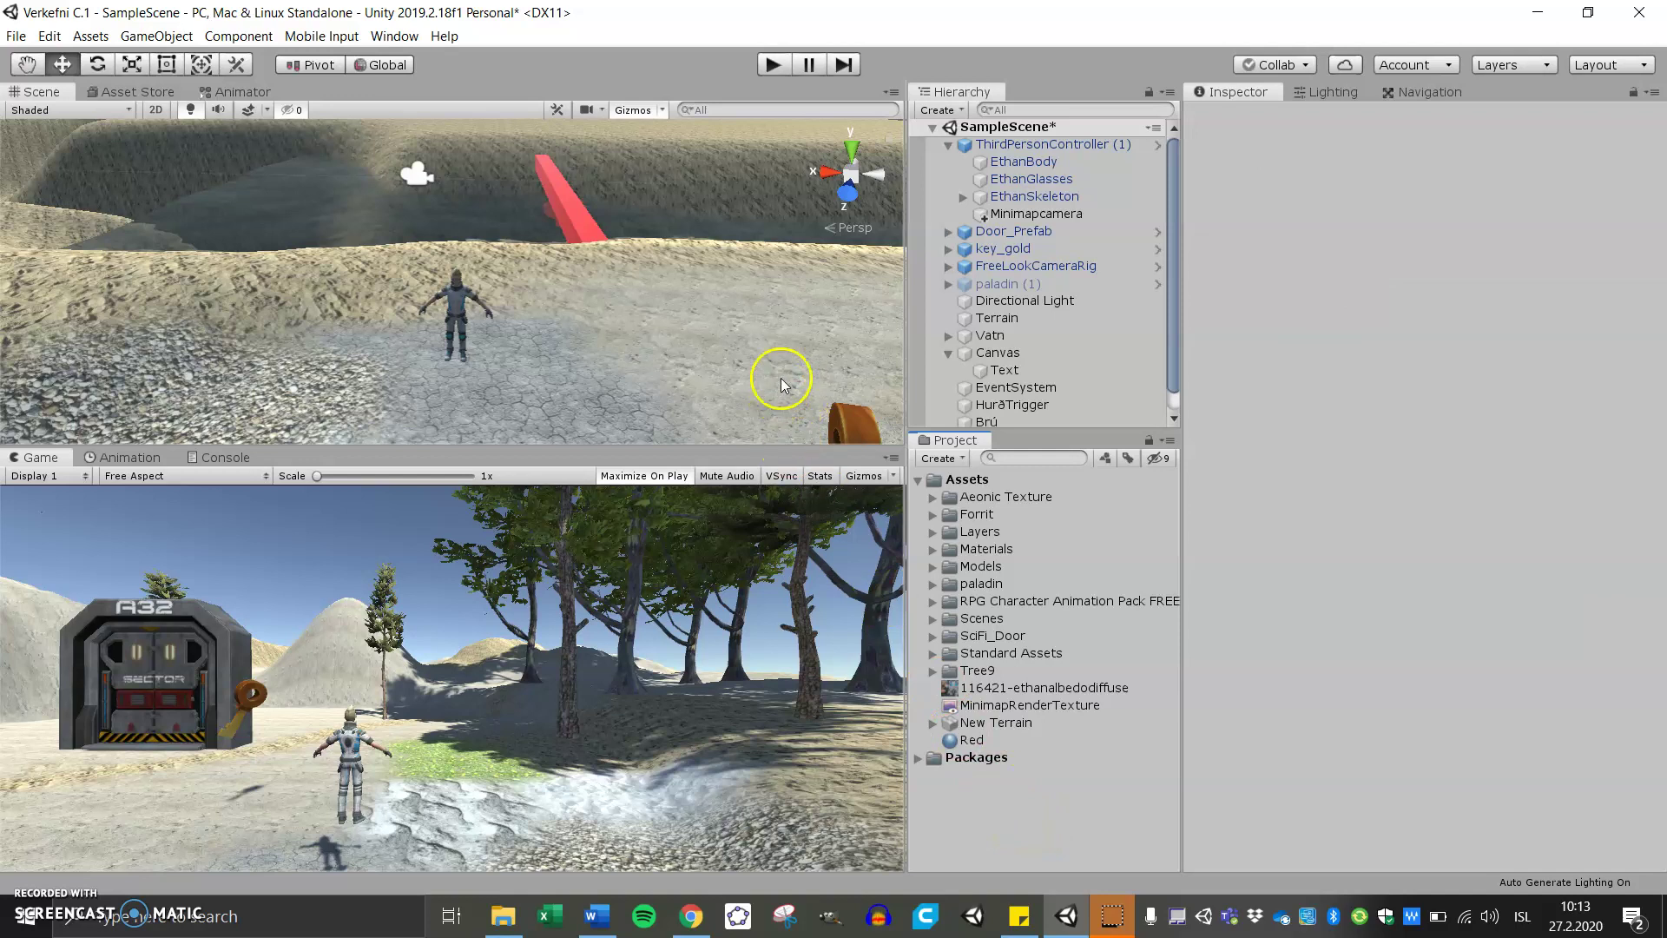
- Add a Raw Image UI element under the Canvas
{"action": "left_click", "coordinate": [950, 112]}
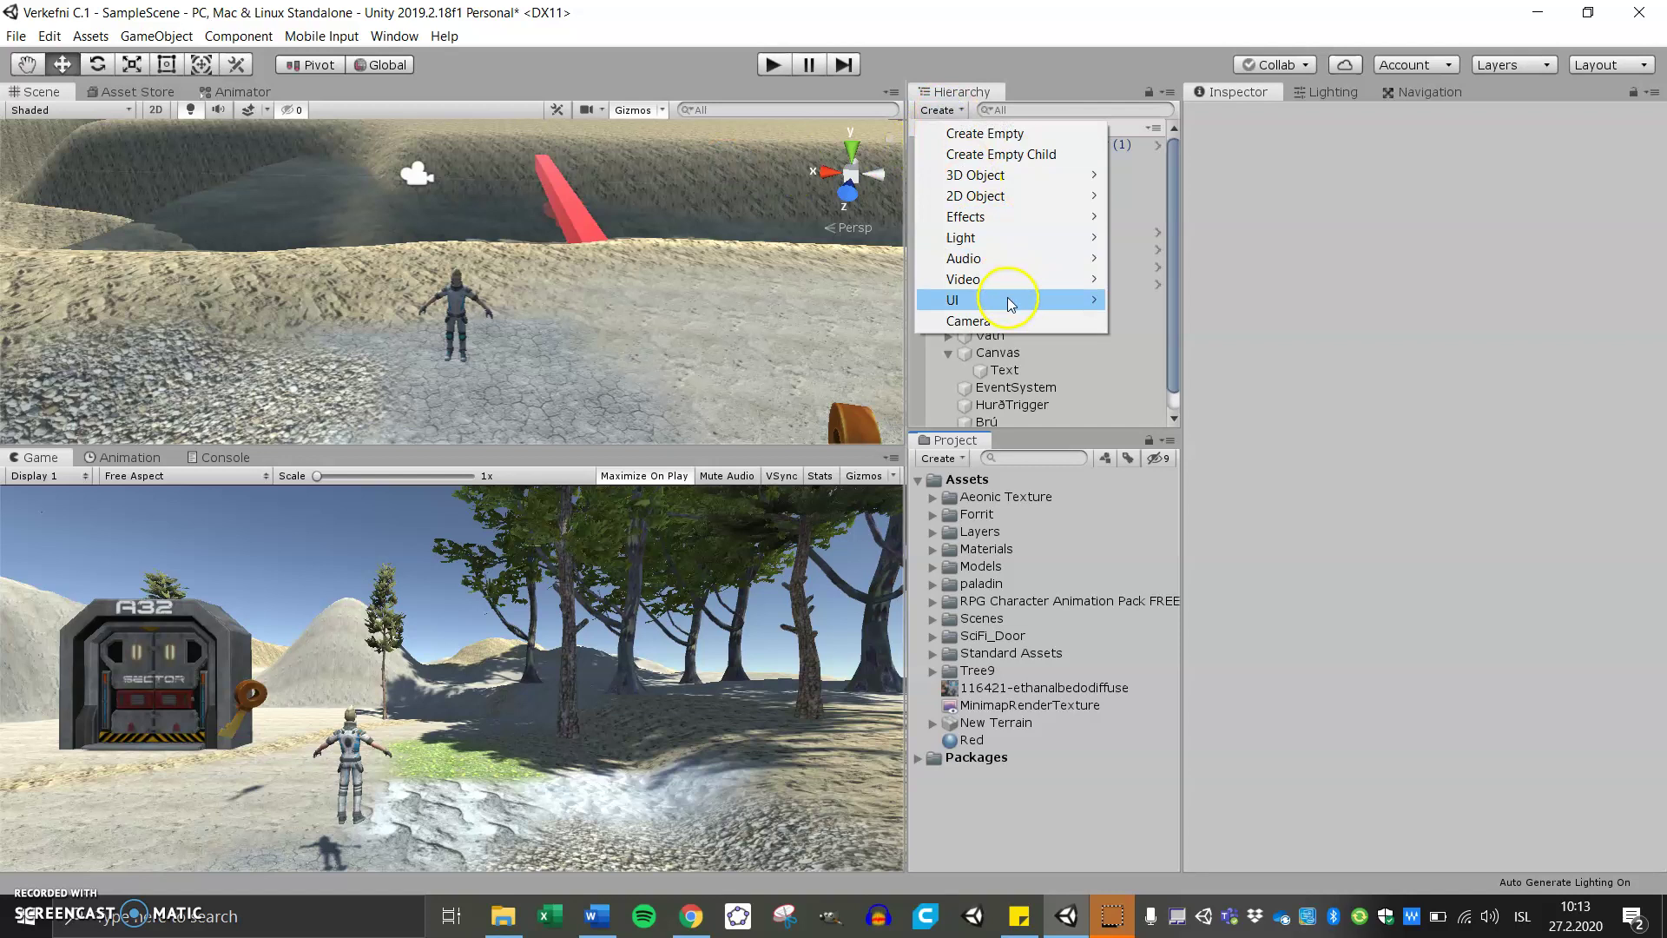
{"action": "mouse_move", "coordinate": [1050, 303]}
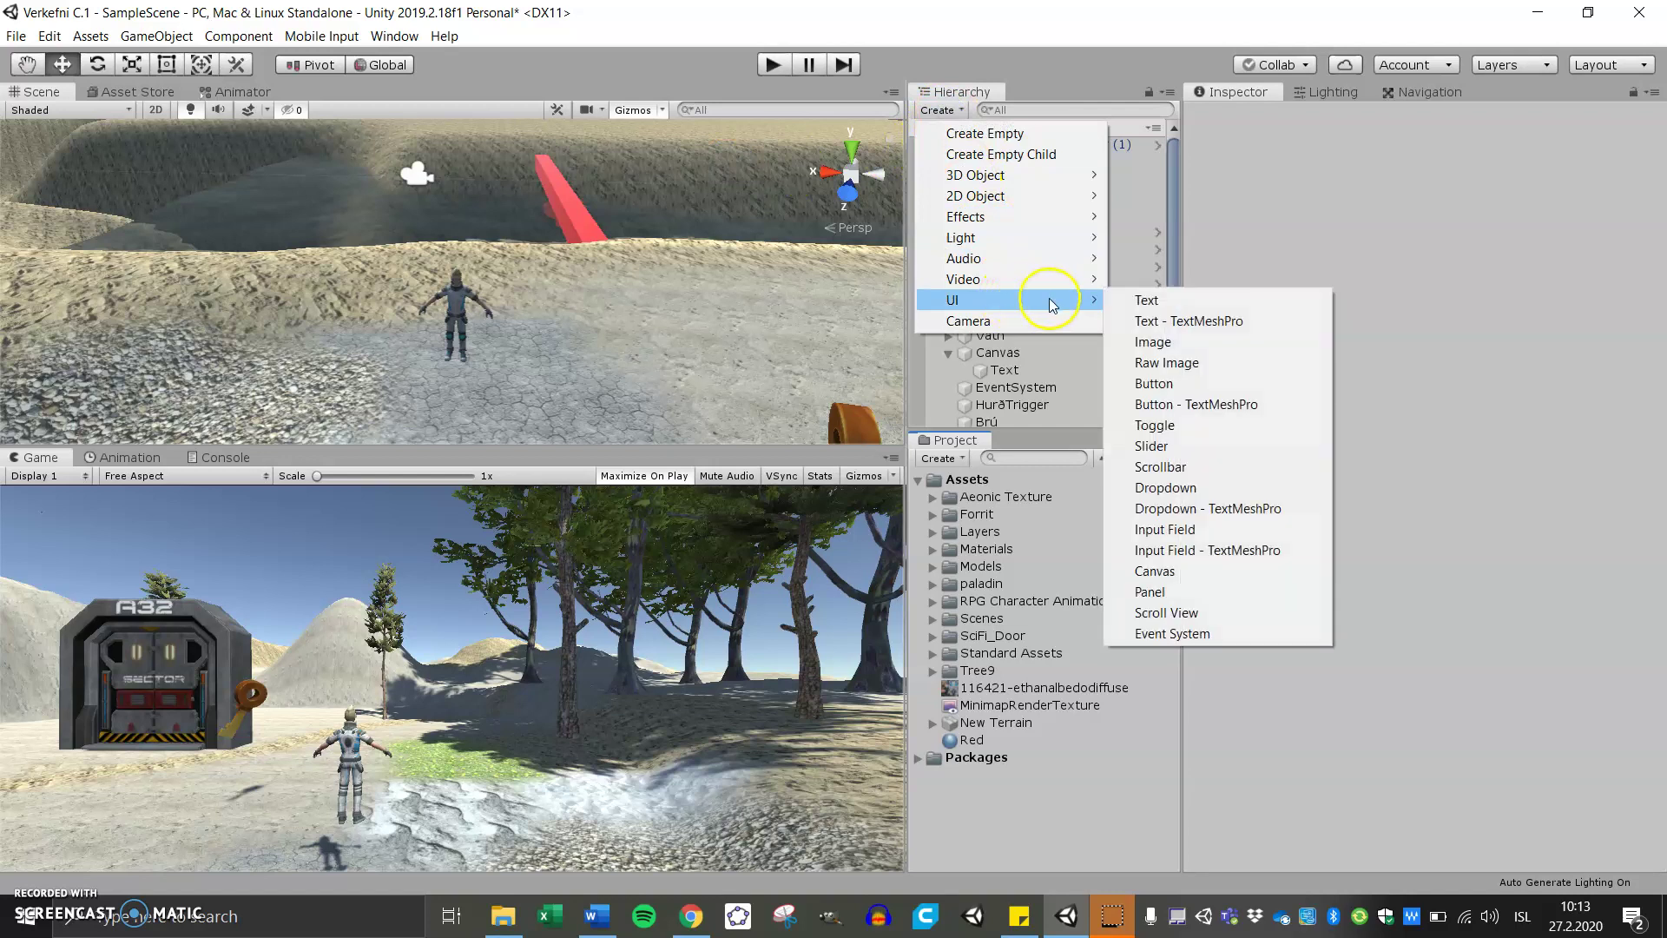
{"action": "left_click", "coordinate": [1197, 369]}
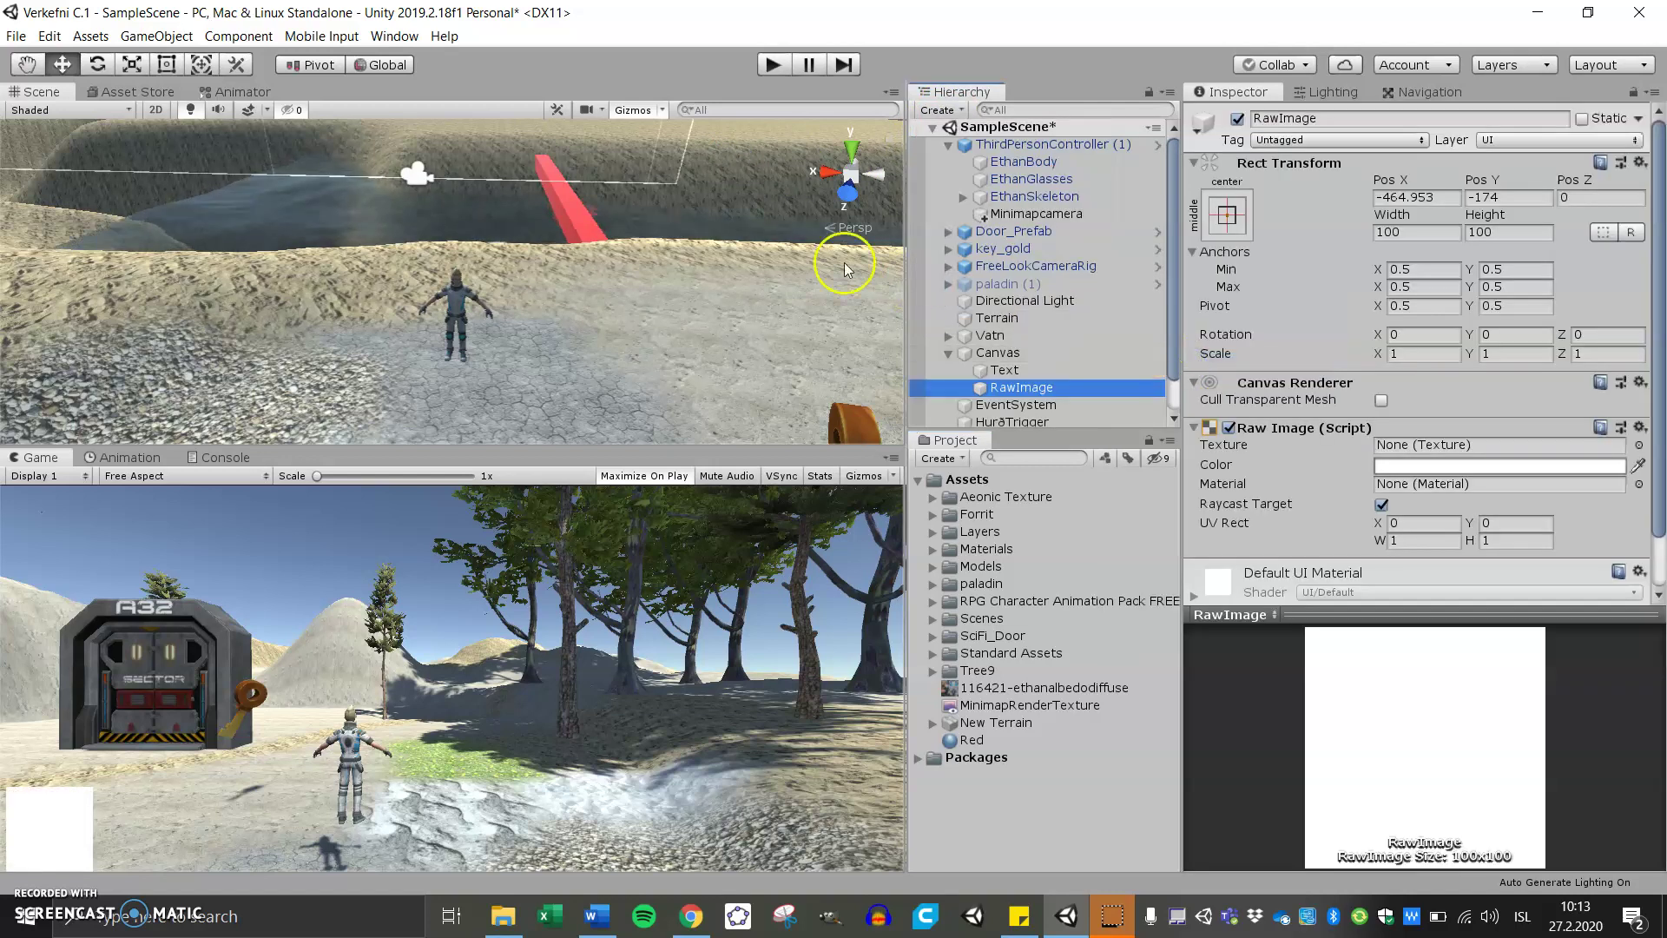
- Frame the RawImage in the 2D scene view and make the Game view slightly taller
{"action": "left_click", "coordinate": [155, 109]}
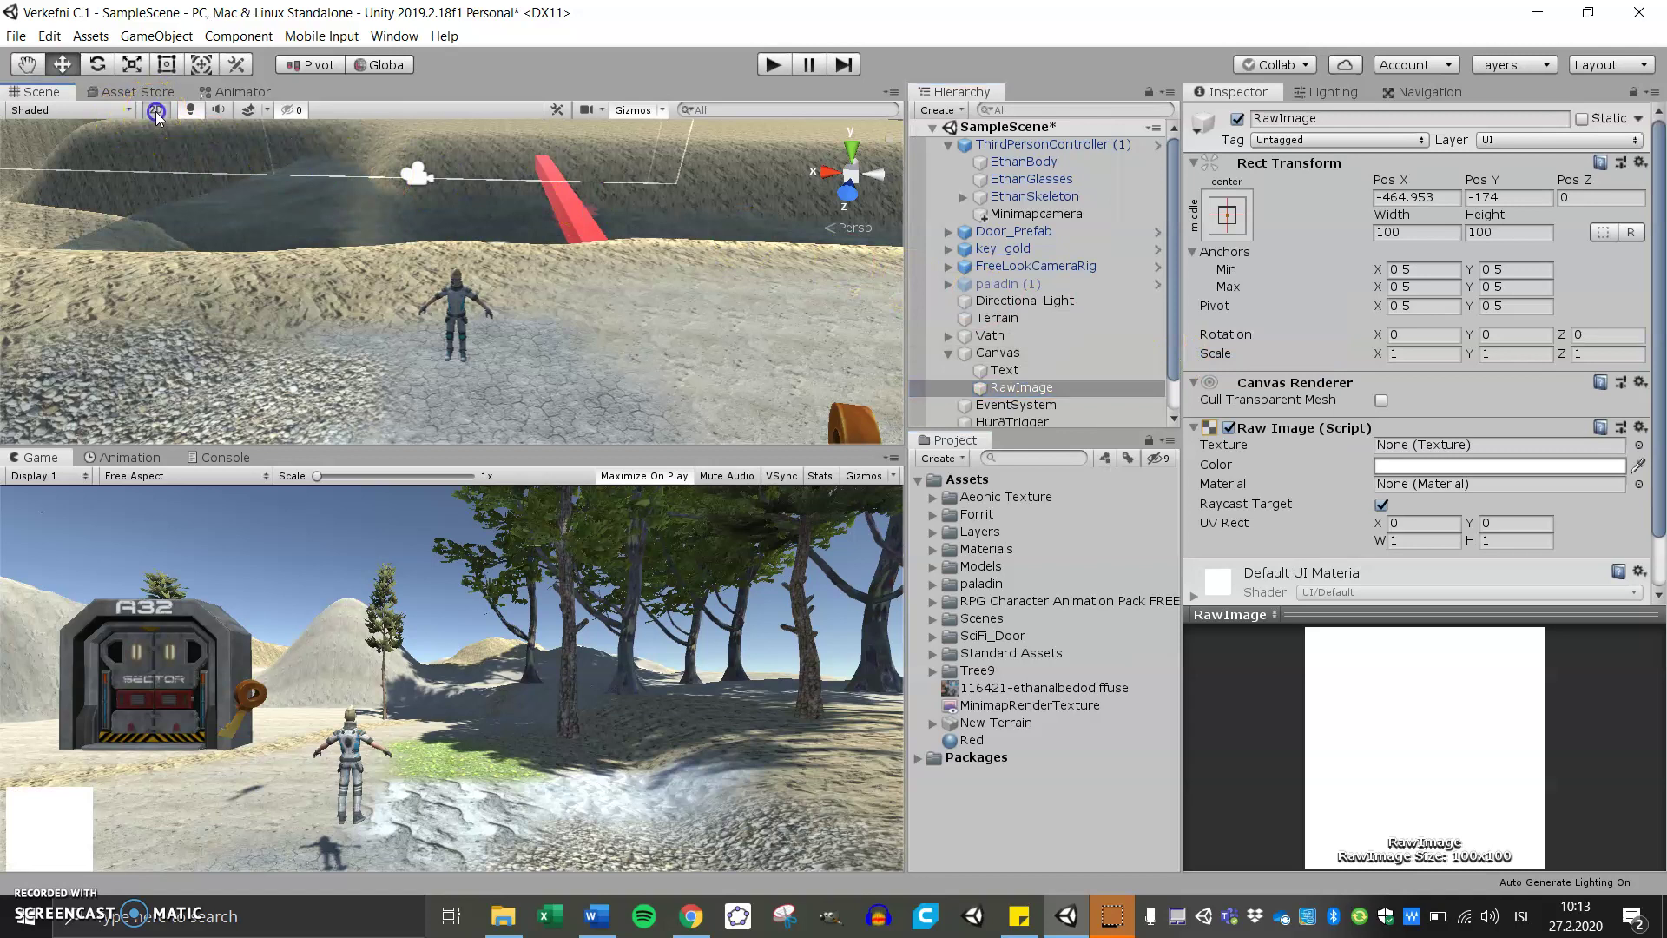
{"action": "key", "text": "f"}
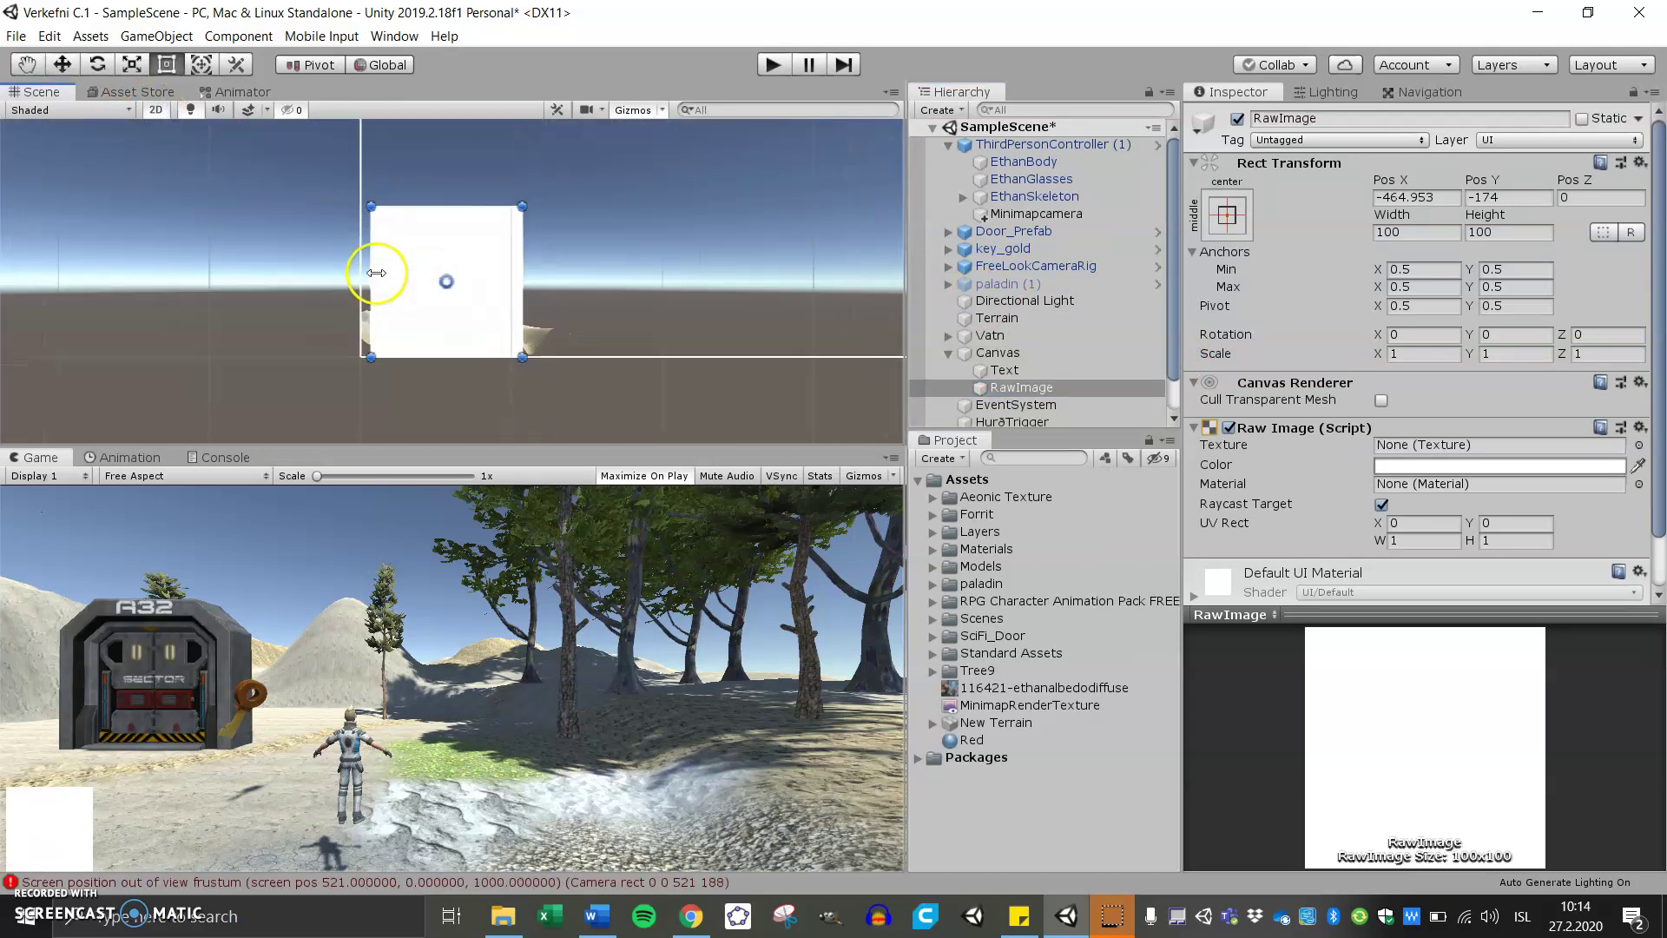
{"action": "scroll", "coordinate": [376, 273], "scroll_direction": "down", "scroll_amount": 3}
{"action": "middle_click_drag", "start_coordinate": [595, 291], "coordinate": [437, 361]}
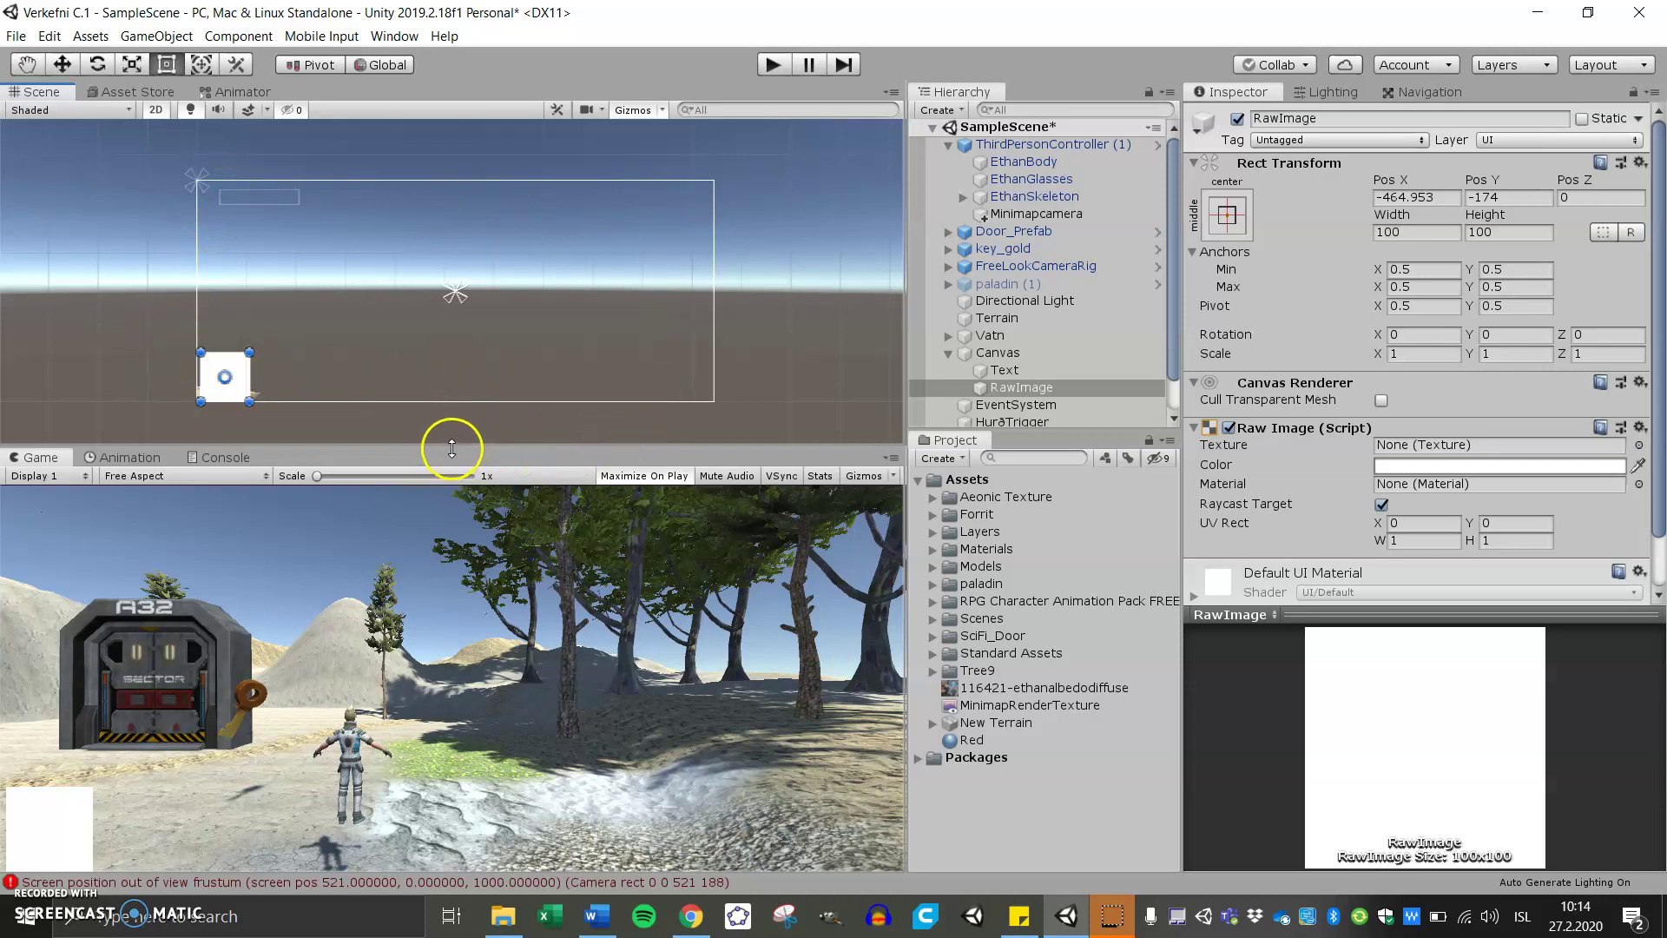
{"action": "left_click_drag", "start_coordinate": [446, 448], "coordinate": [448, 435]}
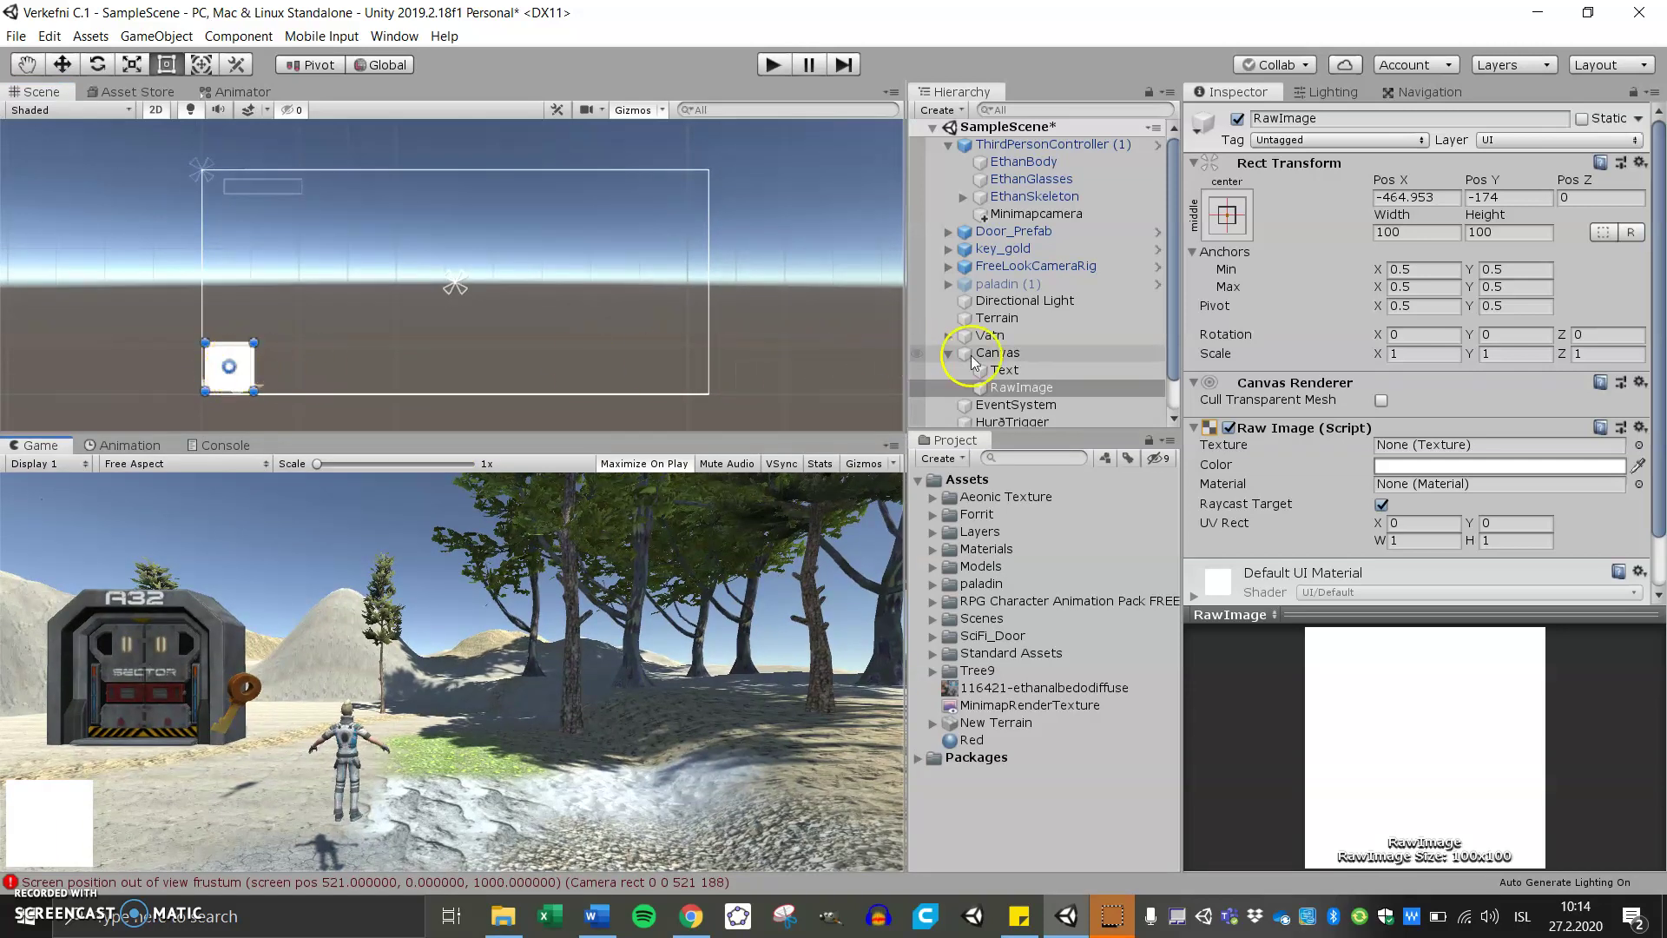
- Anchor the RawImage with the bottom-right anchor preset
{"action": "left_click", "coordinate": [1227, 219]}
{"action": "left_click", "coordinate": [1342, 438]}
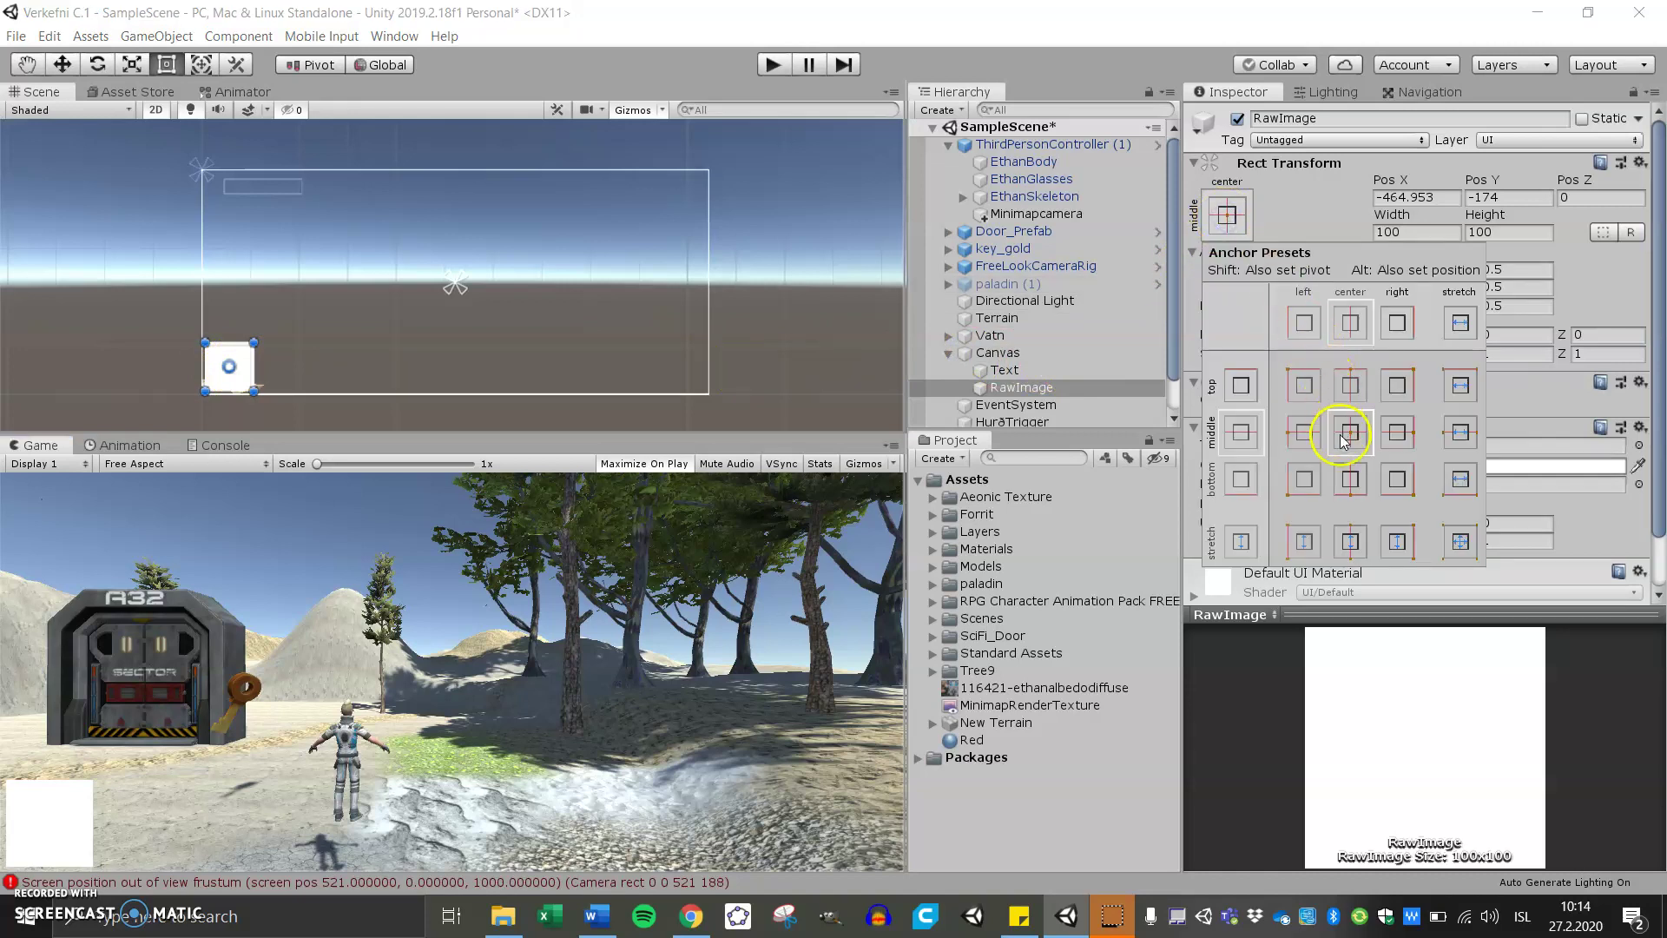
{"action": "left_click", "coordinate": [1395, 483]}
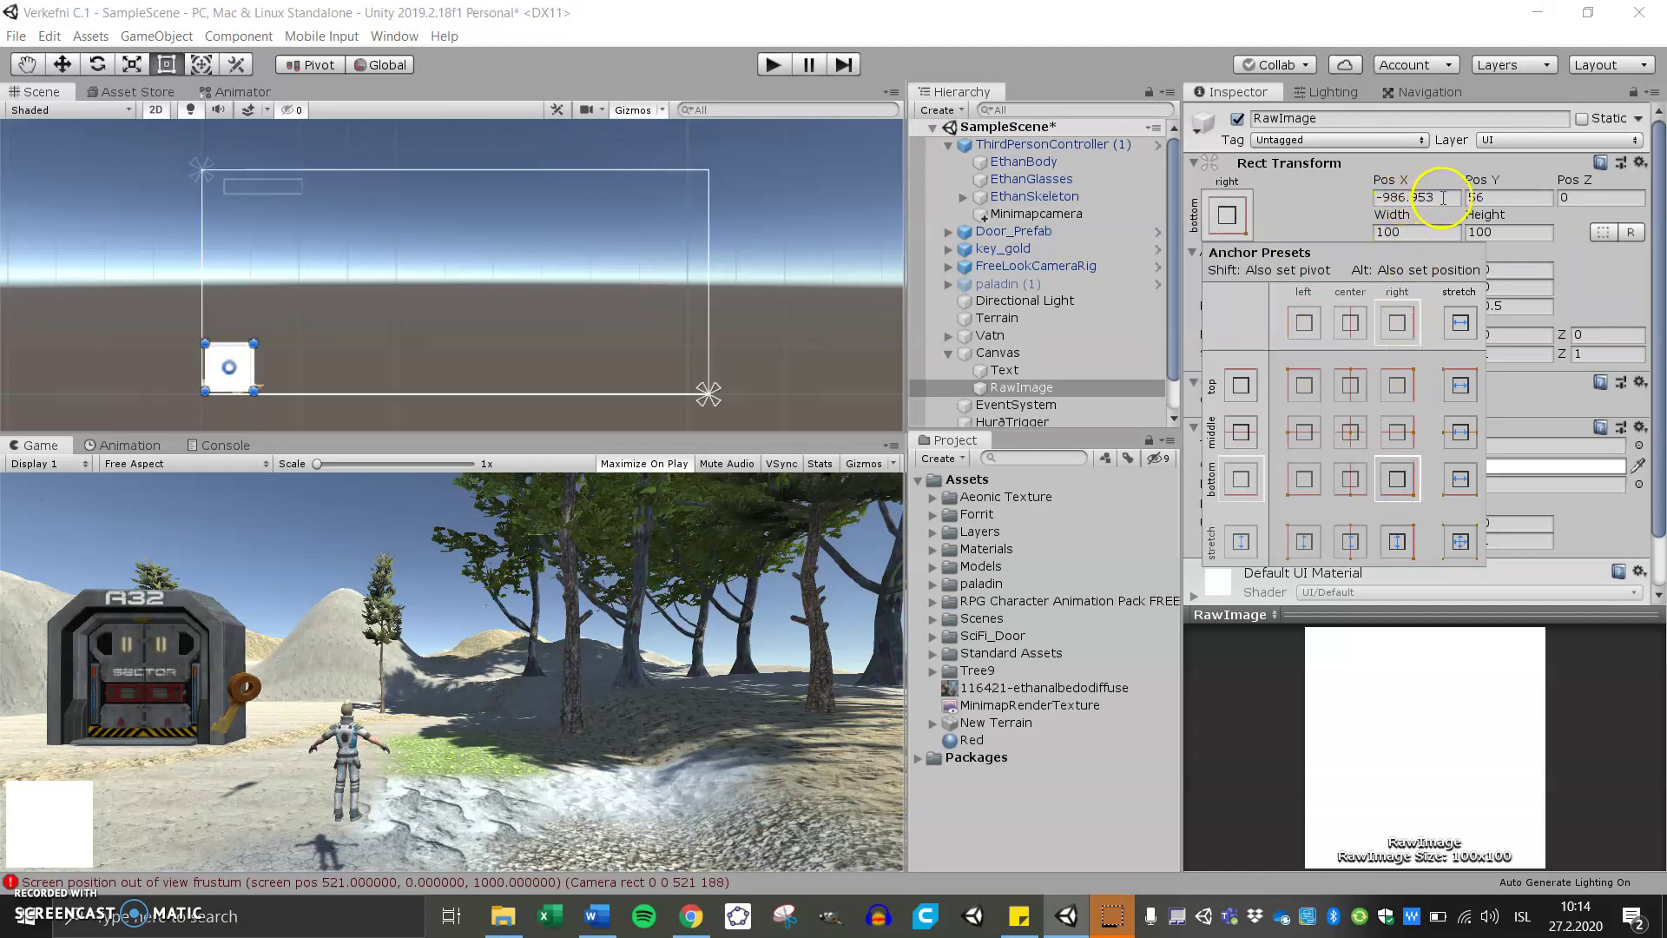
- Set the RawImage position to -100, 100 and its width and height to 256
{"action": "left_click", "coordinate": [1443, 198]}
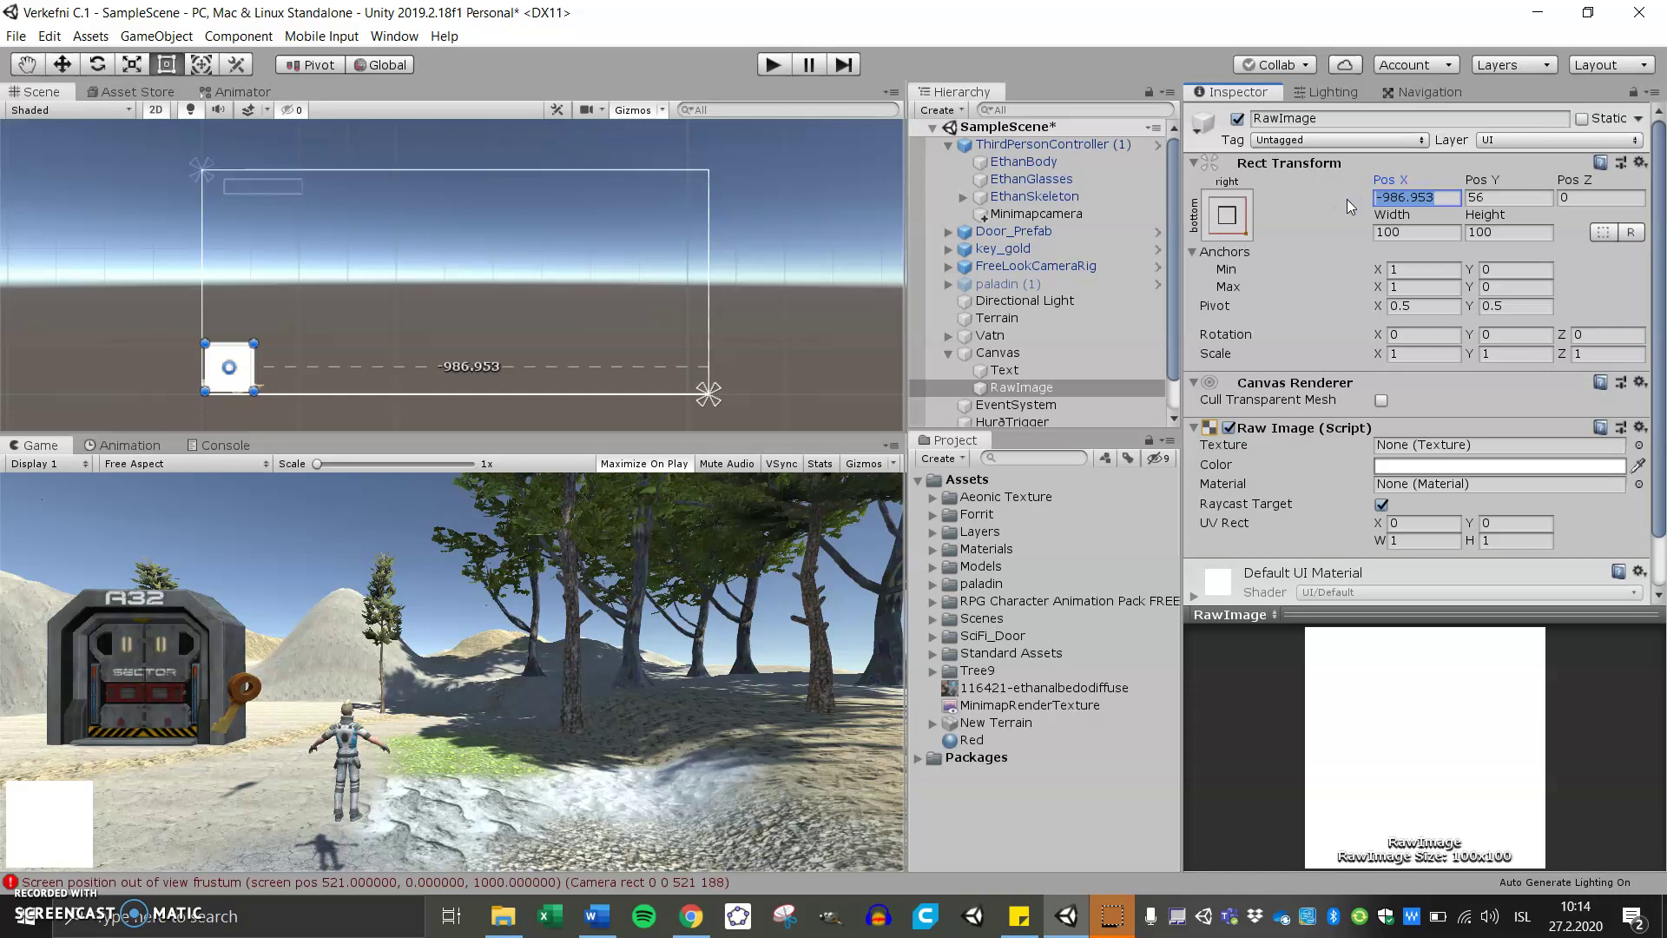
{"action": "type", "text": "0"}
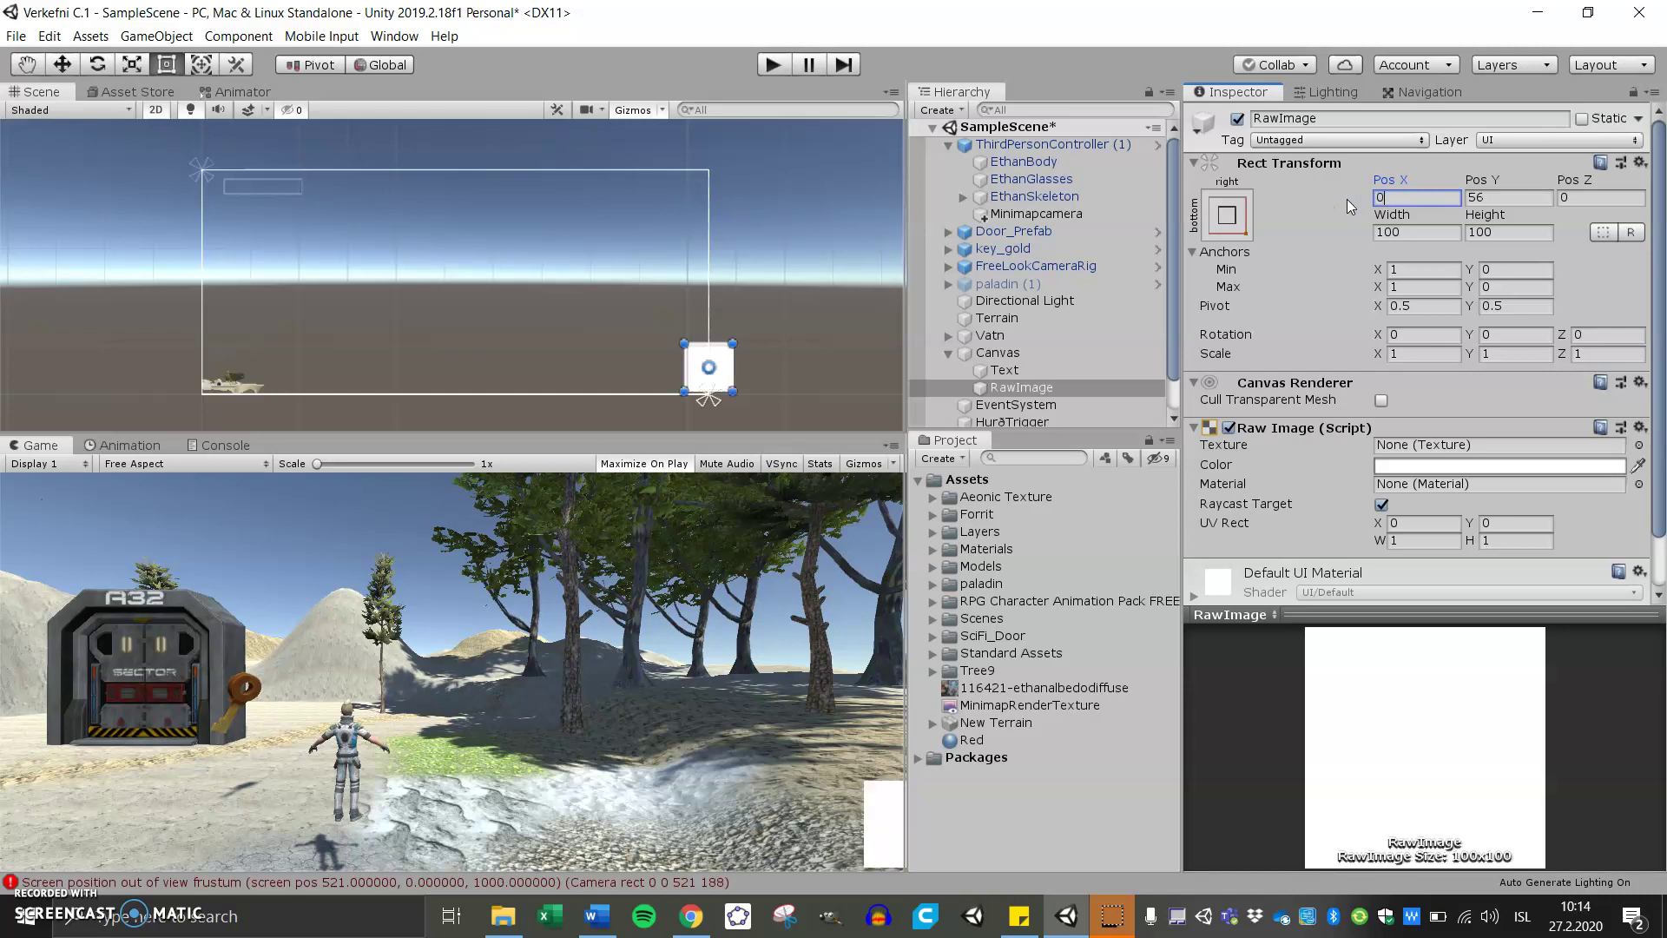
{"action": "type", "text": "-100"}
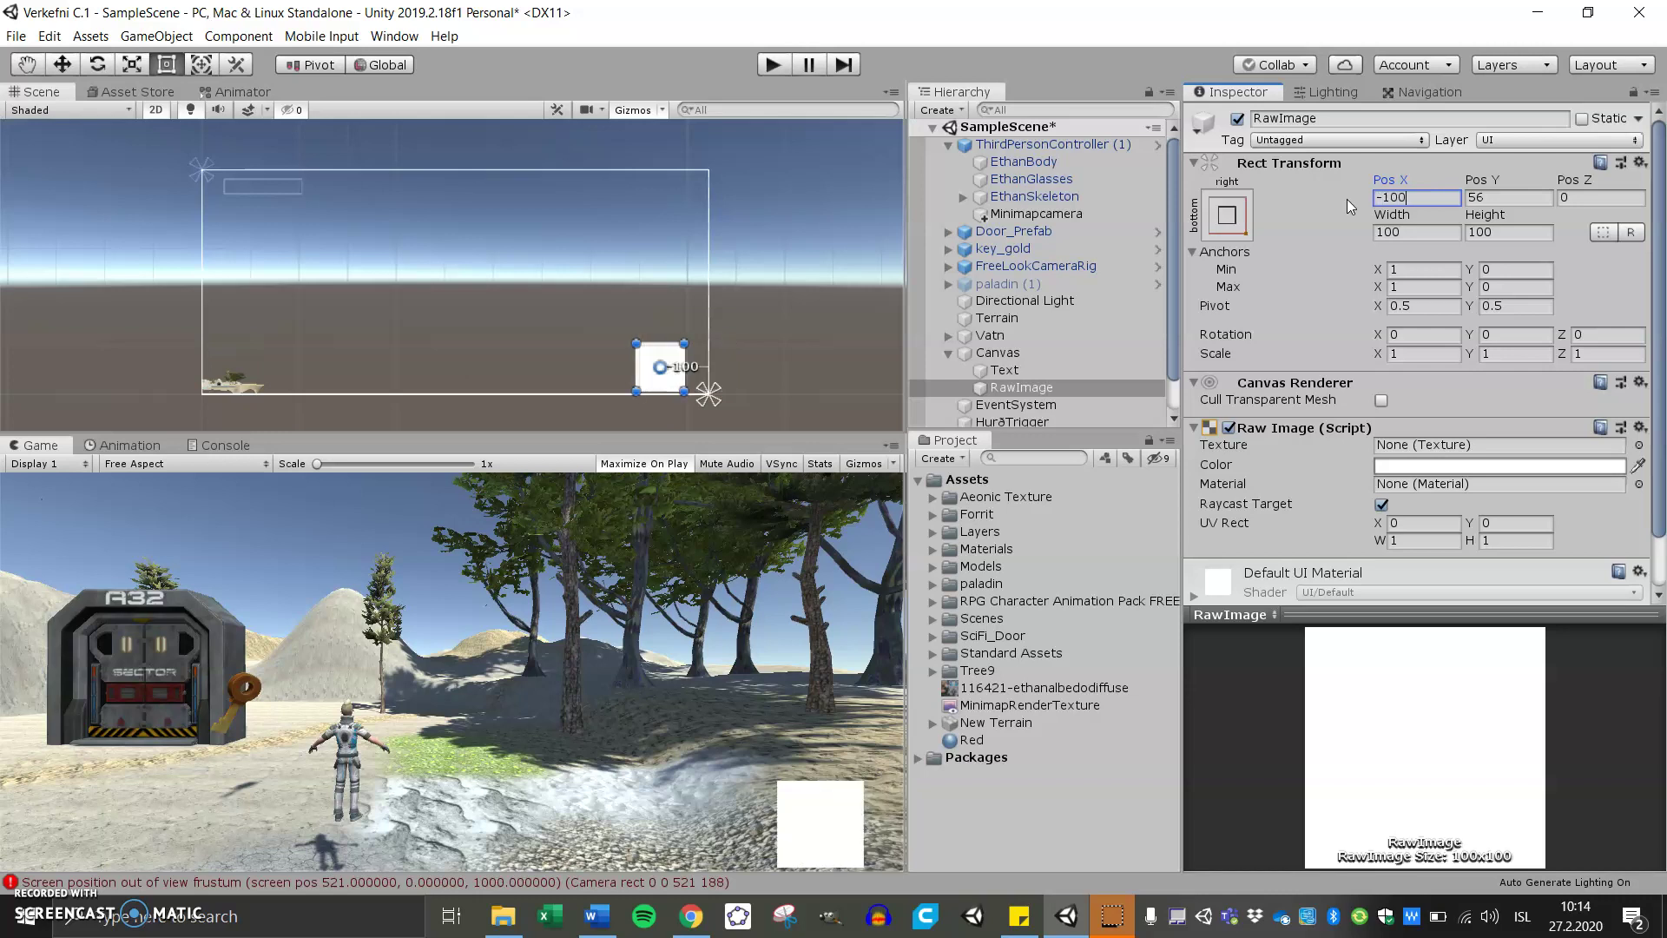
{"action": "key", "text": "Tab"}
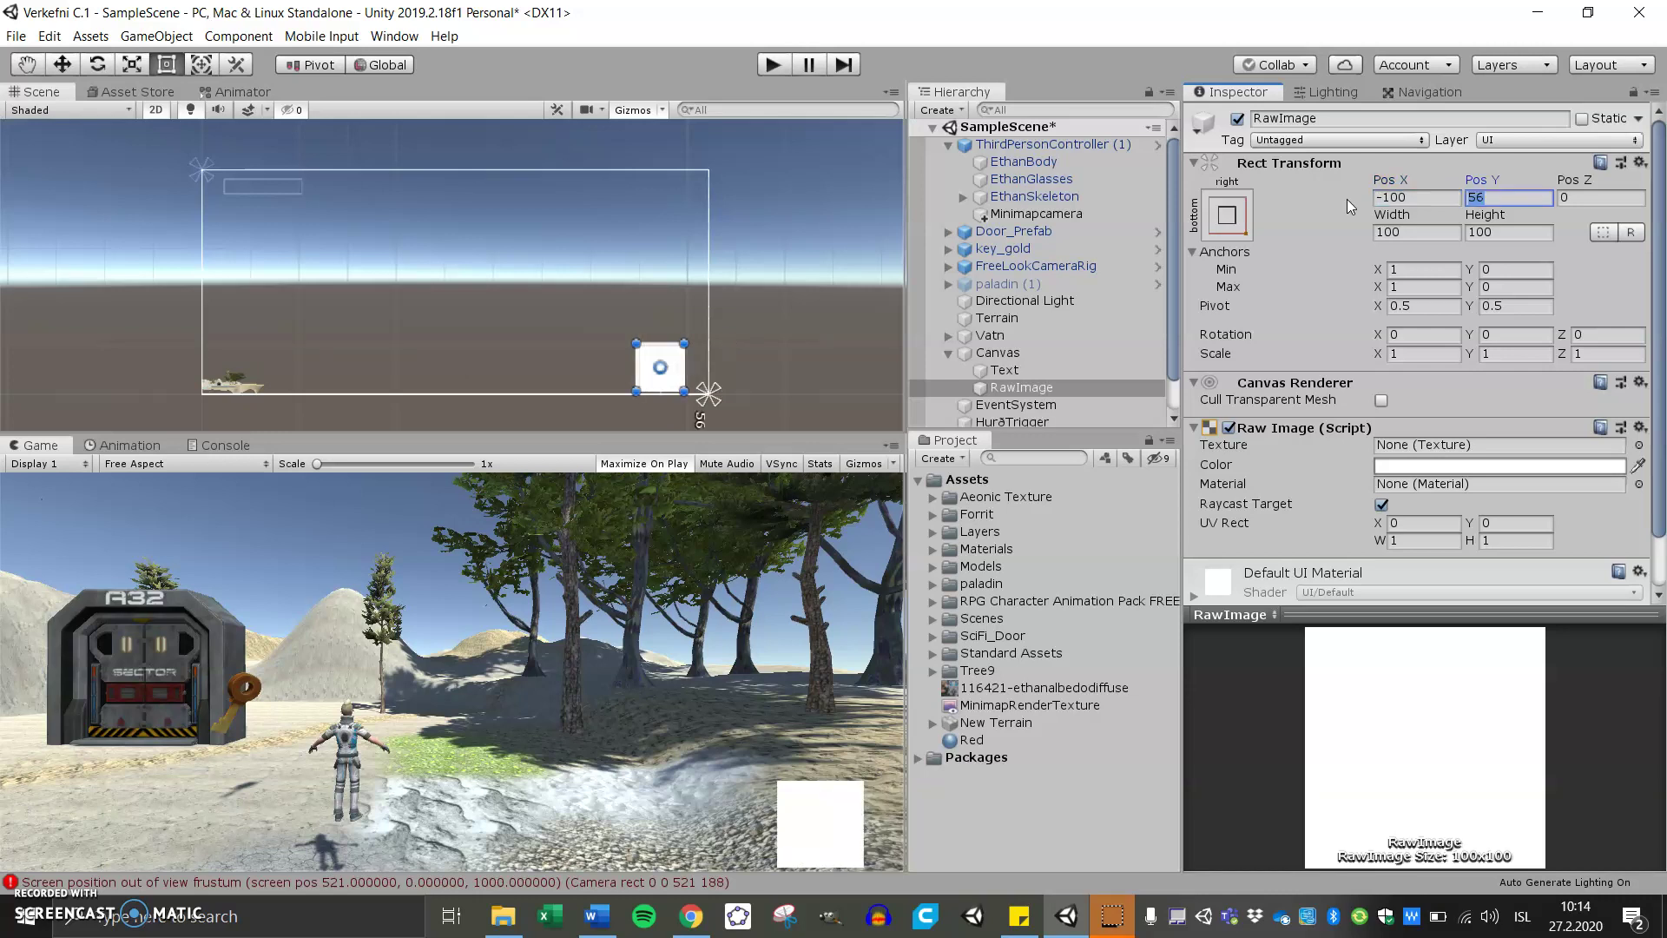
{"action": "type", "text": "-100"}
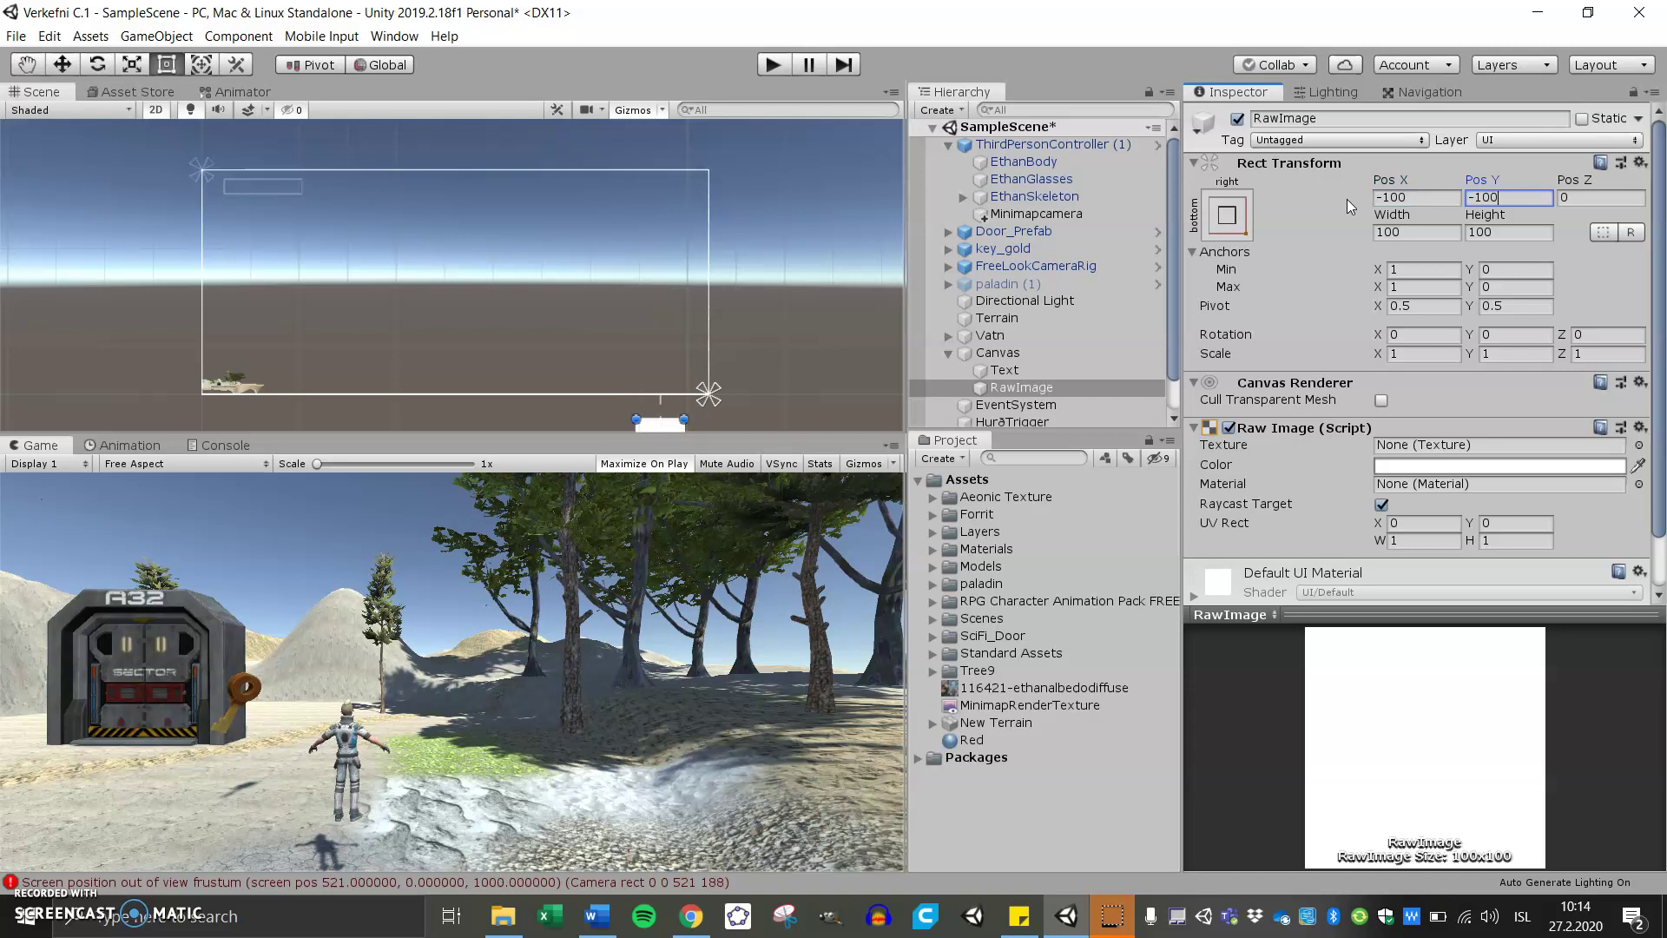
{"action": "key", "text": "BackSpace"}
{"action": "key", "text": "BackSpace"}
{"action": "key", "text": "BackSpace"}
{"action": "type", "text": "100"}
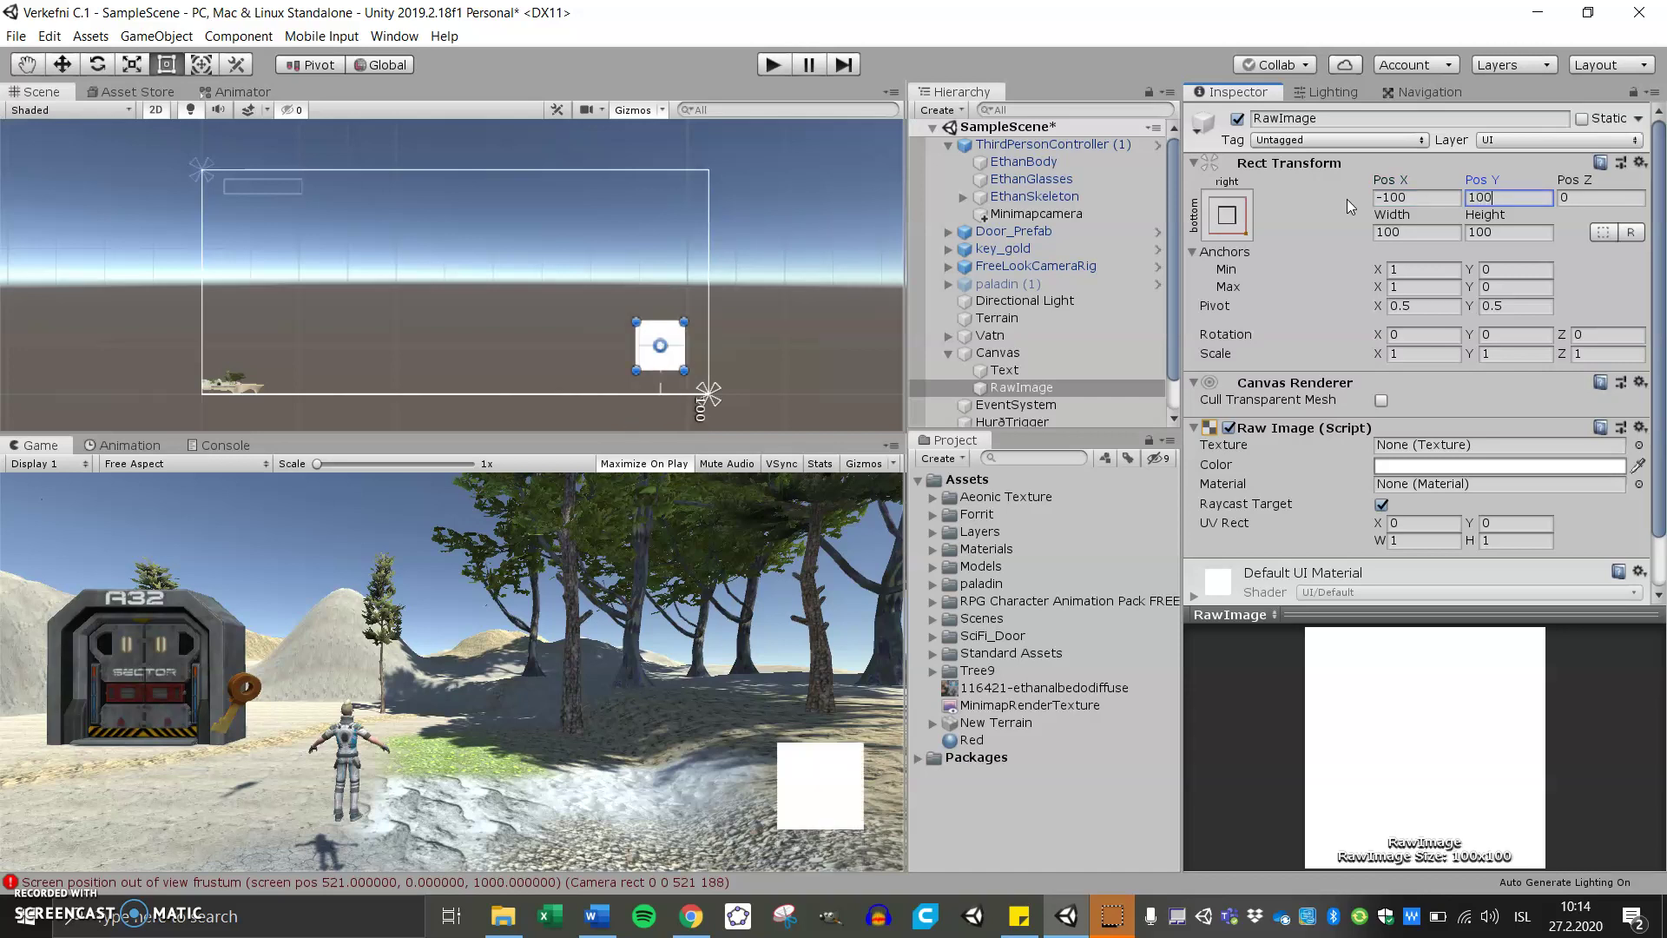
{"action": "left_click", "coordinate": [1367, 233]}
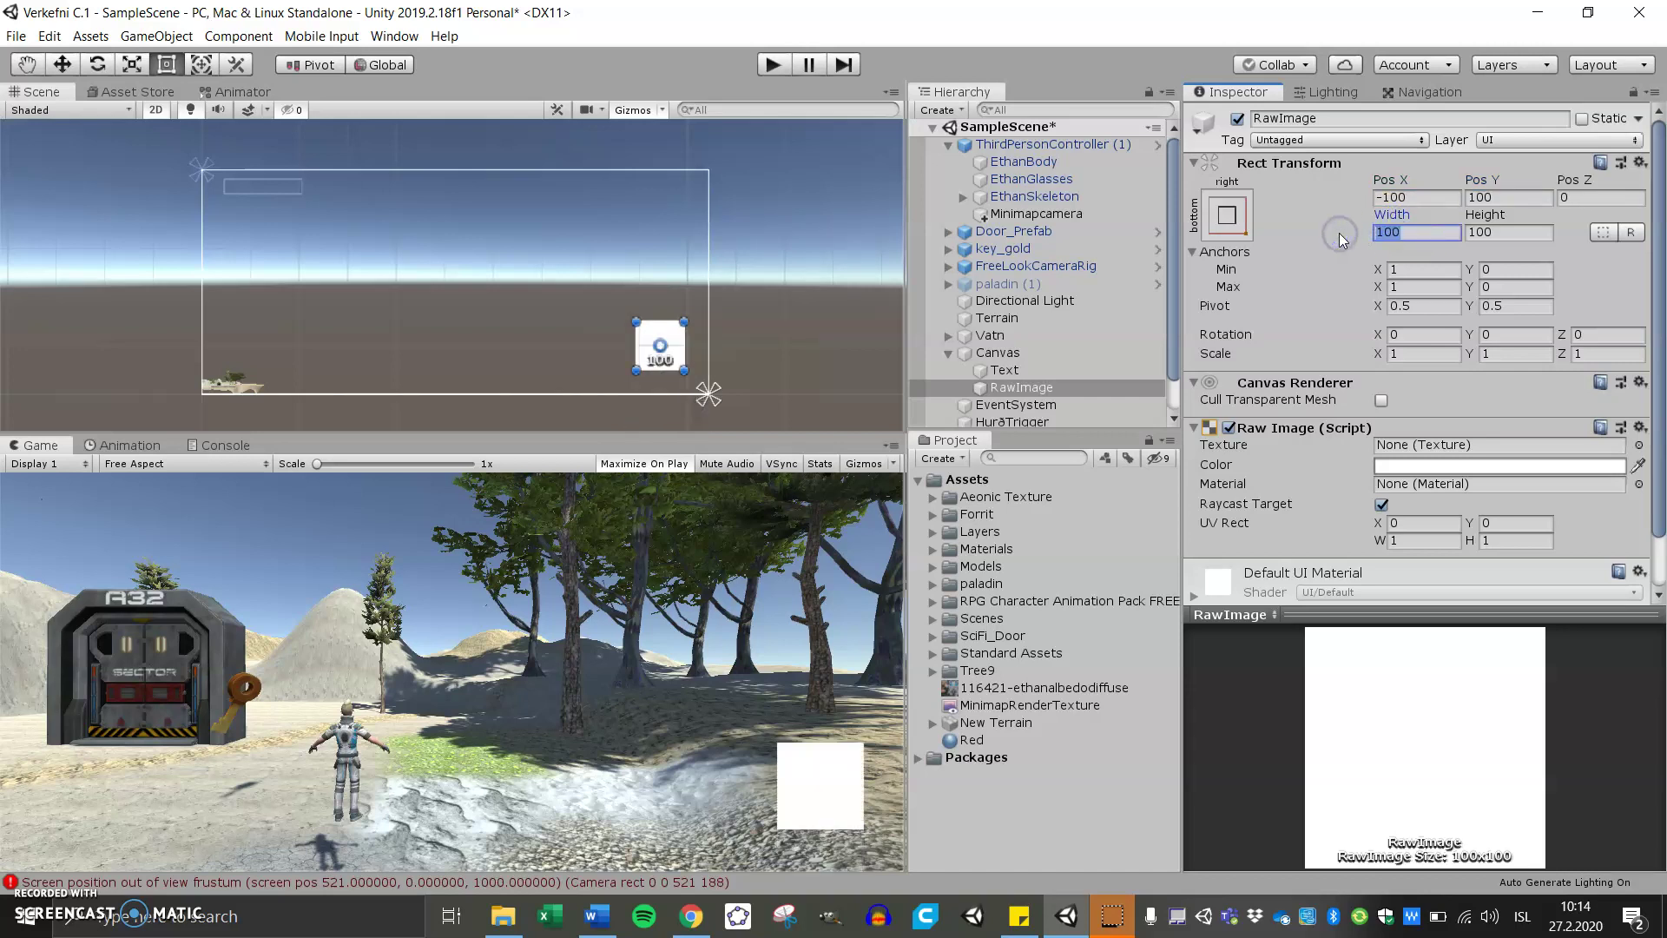
{"action": "type", "text": "256"}
{"action": "key", "text": "Tab"}
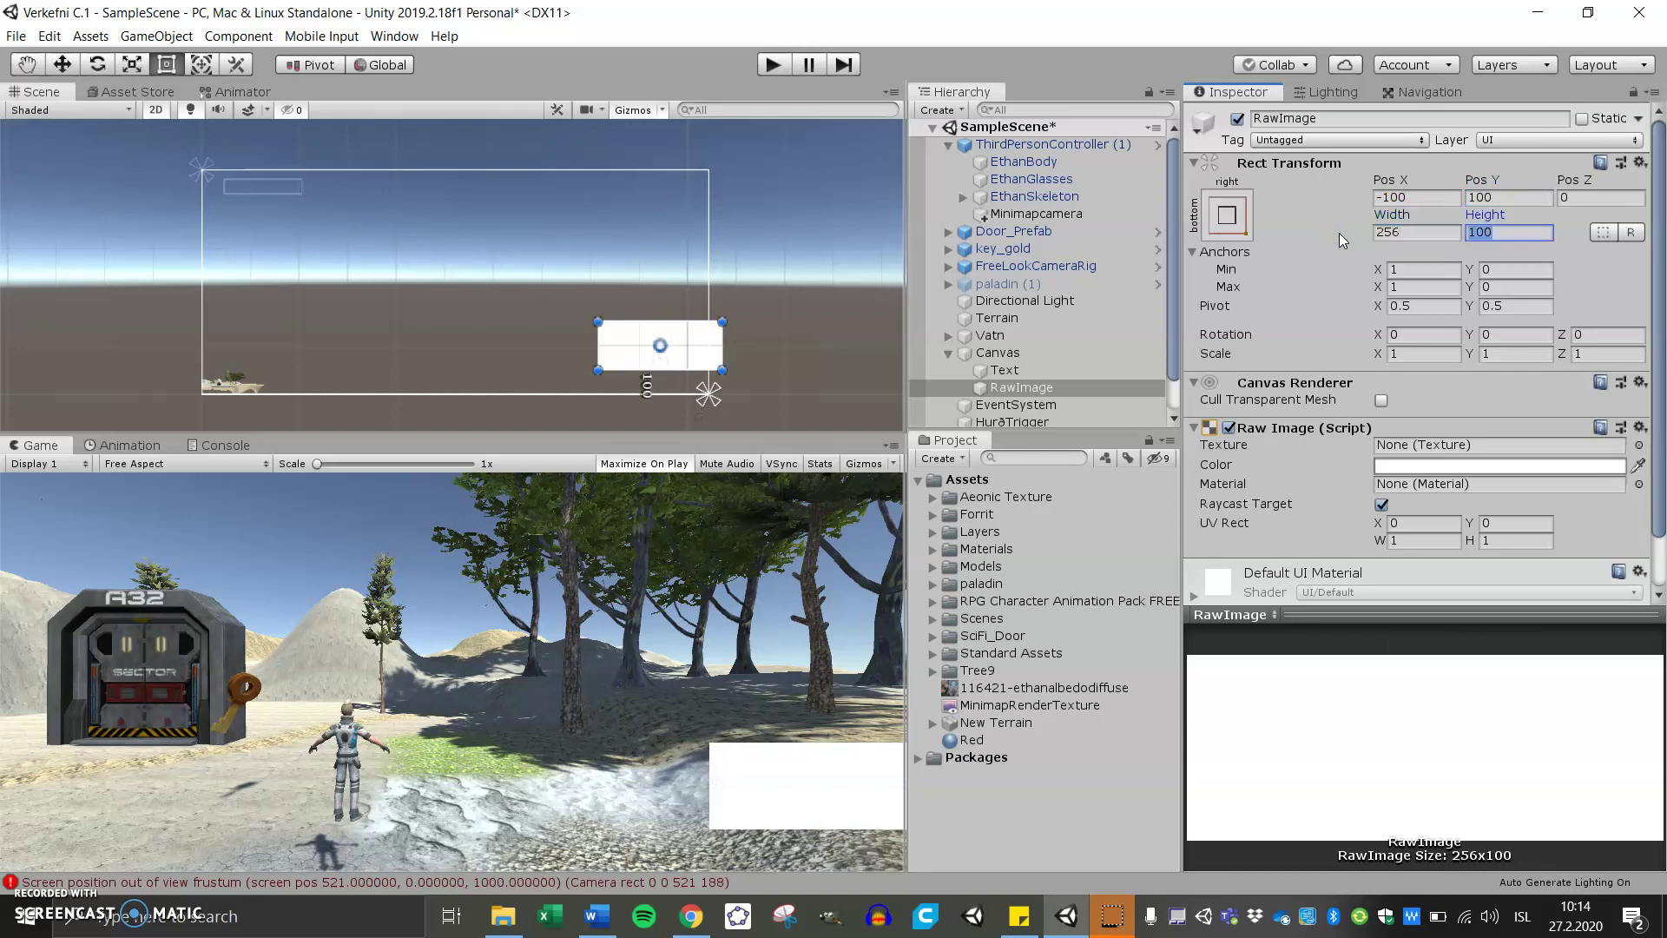
{"action": "type", "text": "256"}
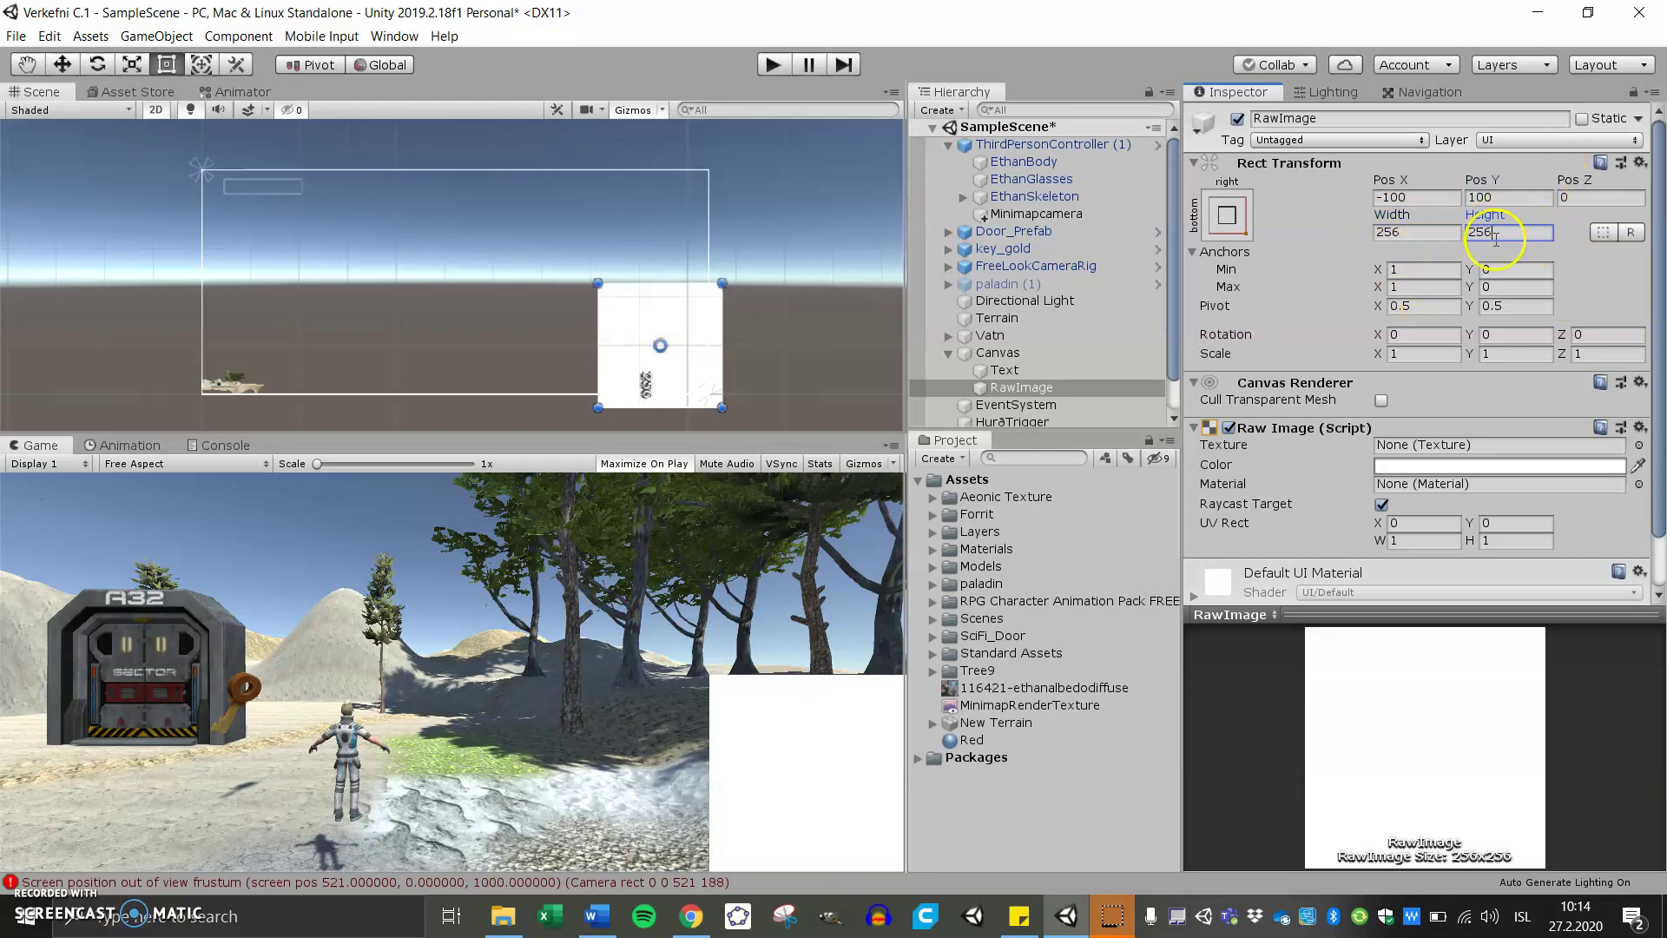
- Adjust the RawImage position to -145.67, 154.7, just inside the corner
{"action": "left_click", "coordinate": [1390, 182]}
{"action": "mouse_move", "coordinate": [1390, 183]}
{"action": "left_mouse_down"}
{"action": "mouse_move", "coordinate": [1542, 228]}
{"action": "mouse_move", "coordinate": [1443, 223]}
{"action": "left_mouse_up"}
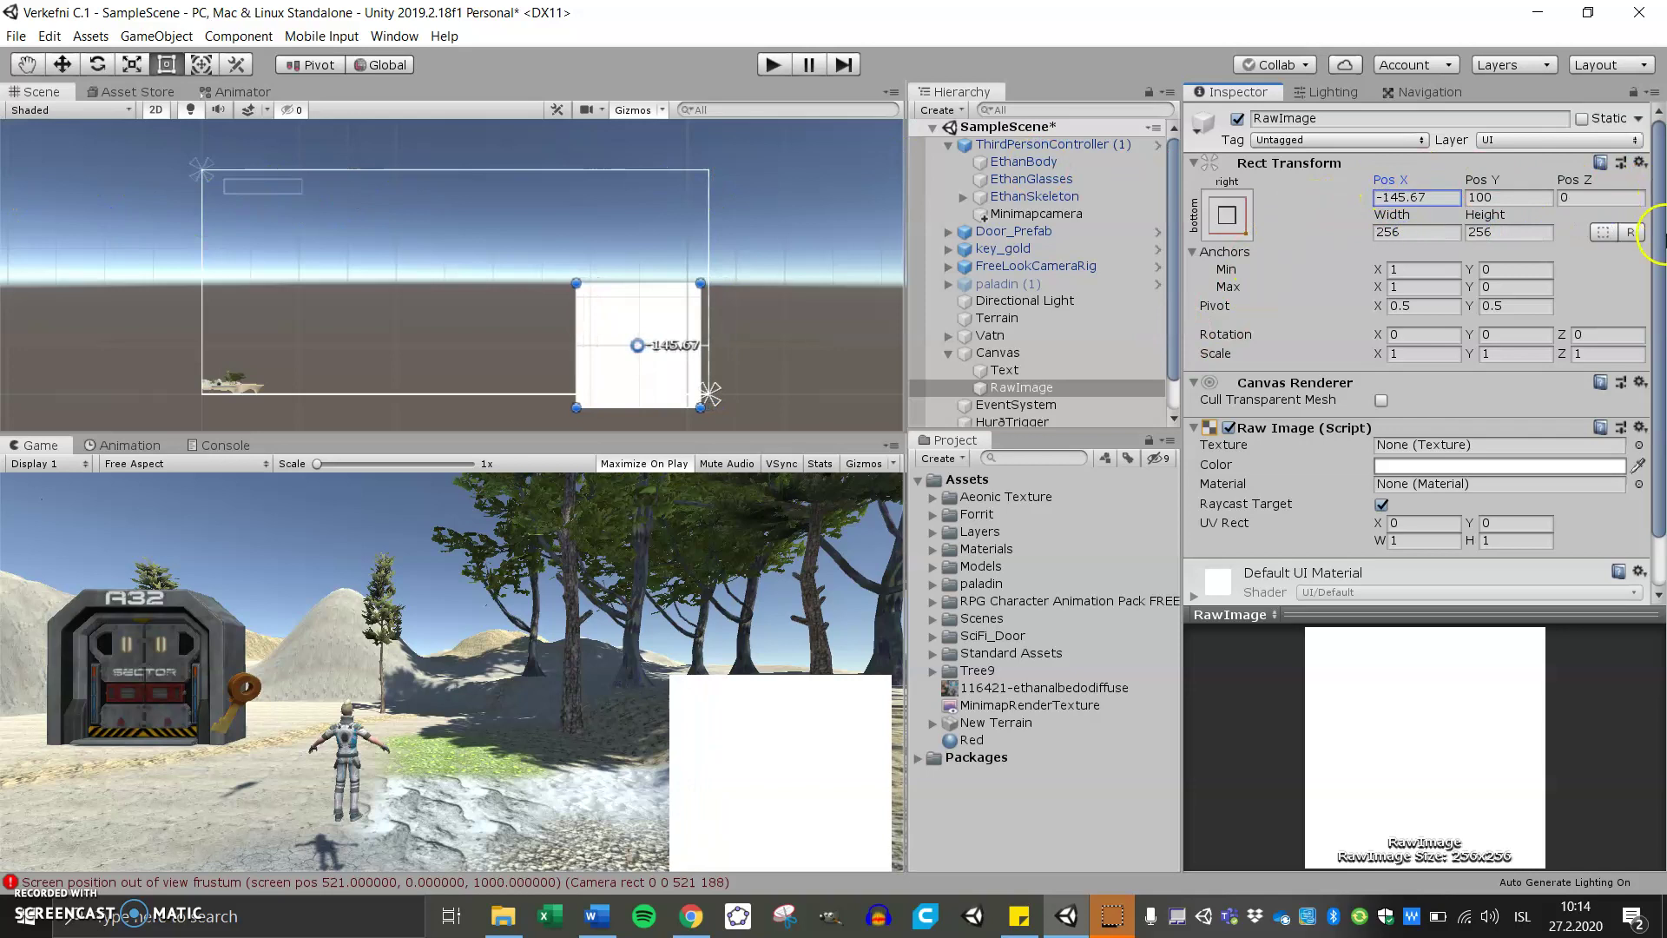
{"action": "mouse_move", "coordinate": [1478, 180]}
{"action": "left_mouse_down"}
{"action": "mouse_move", "coordinate": [1534, 172]}
{"action": "mouse_move", "coordinate": [34, 296]}
{"action": "left_mouse_up"}
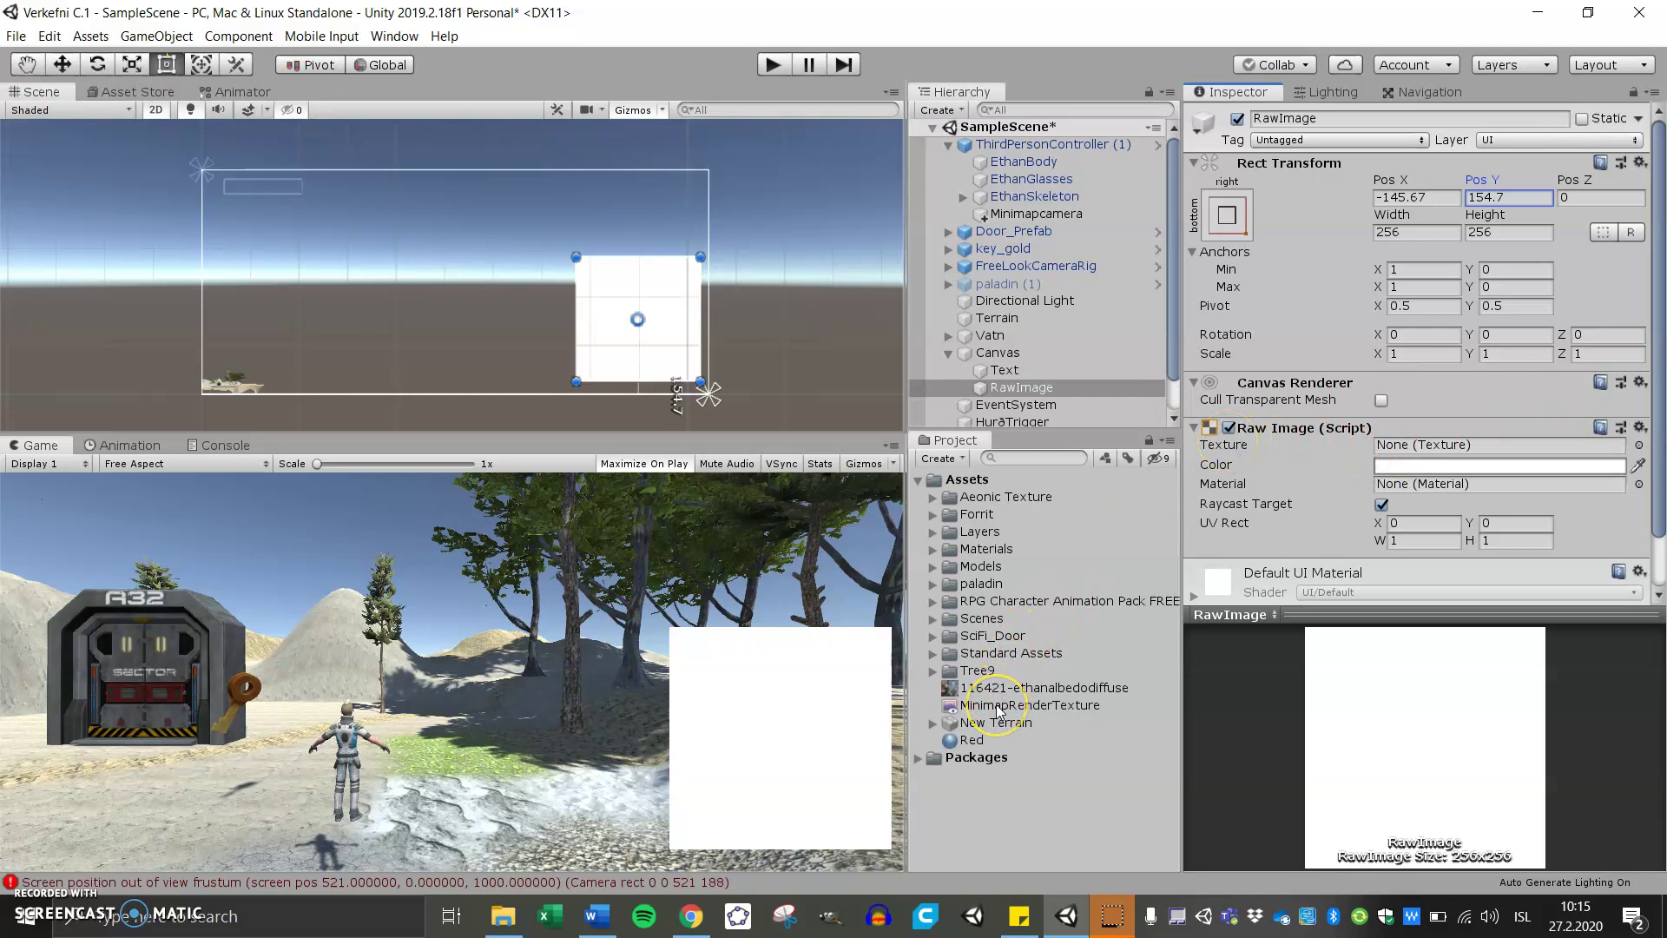
- Put MinimapRenderTexture in the RawImage's Texture slot and select Minimapcamera
{"action": "left_click_drag", "start_coordinate": [997, 708], "coordinate": [1452, 452]}
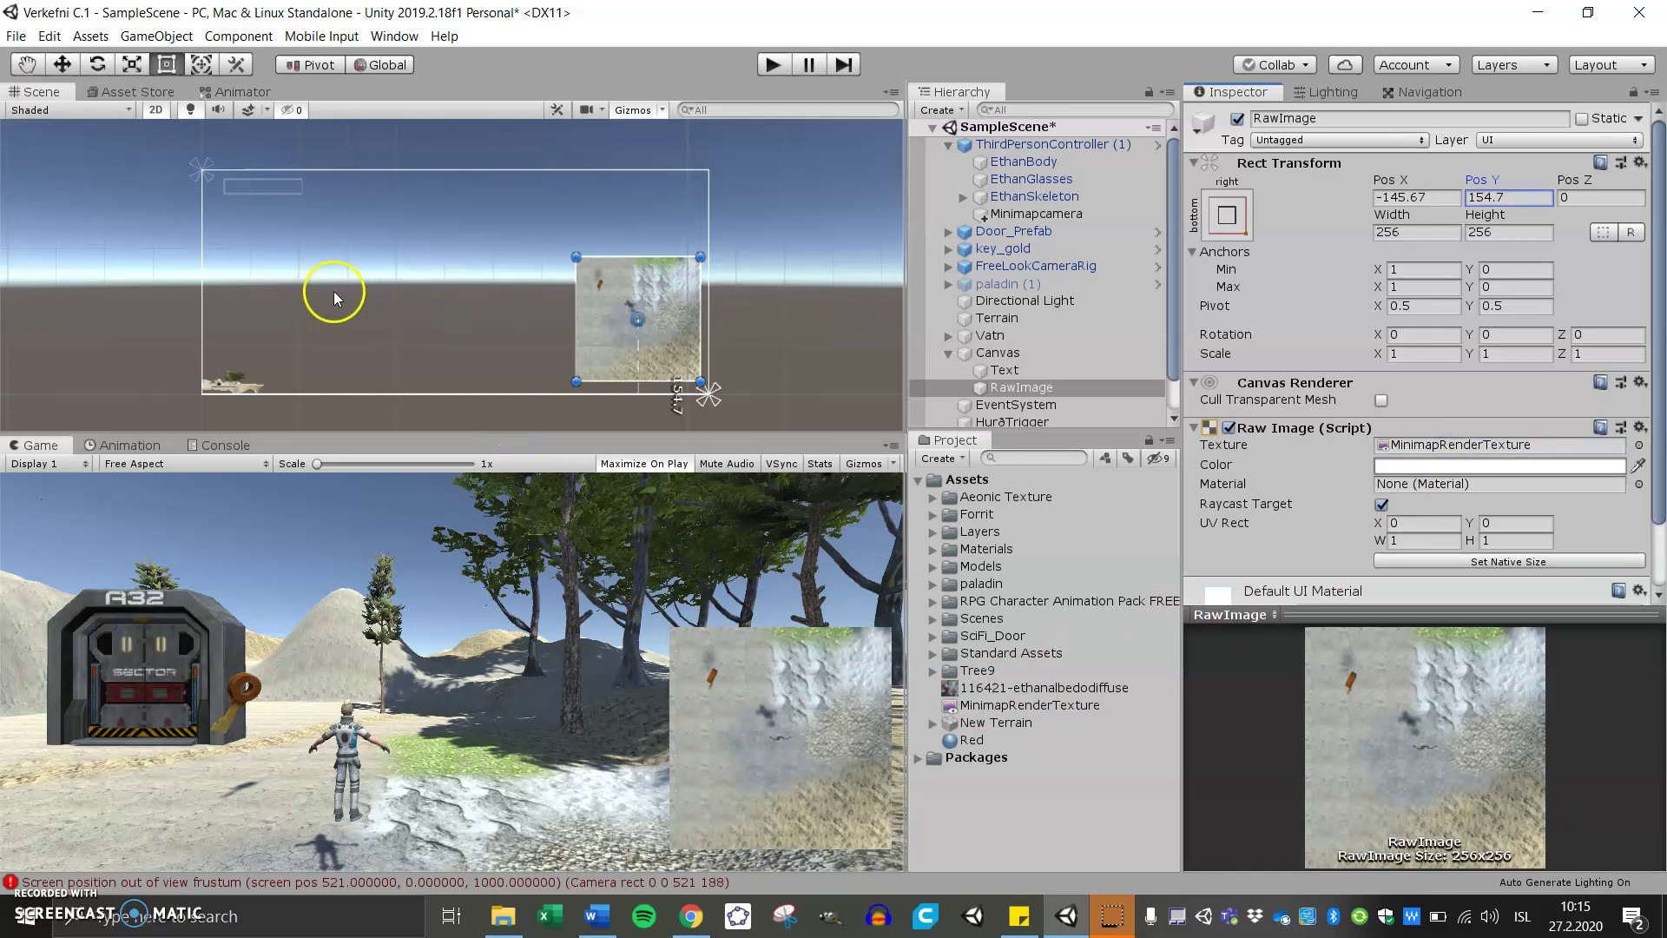
{"action": "left_click", "coordinate": [1043, 223]}
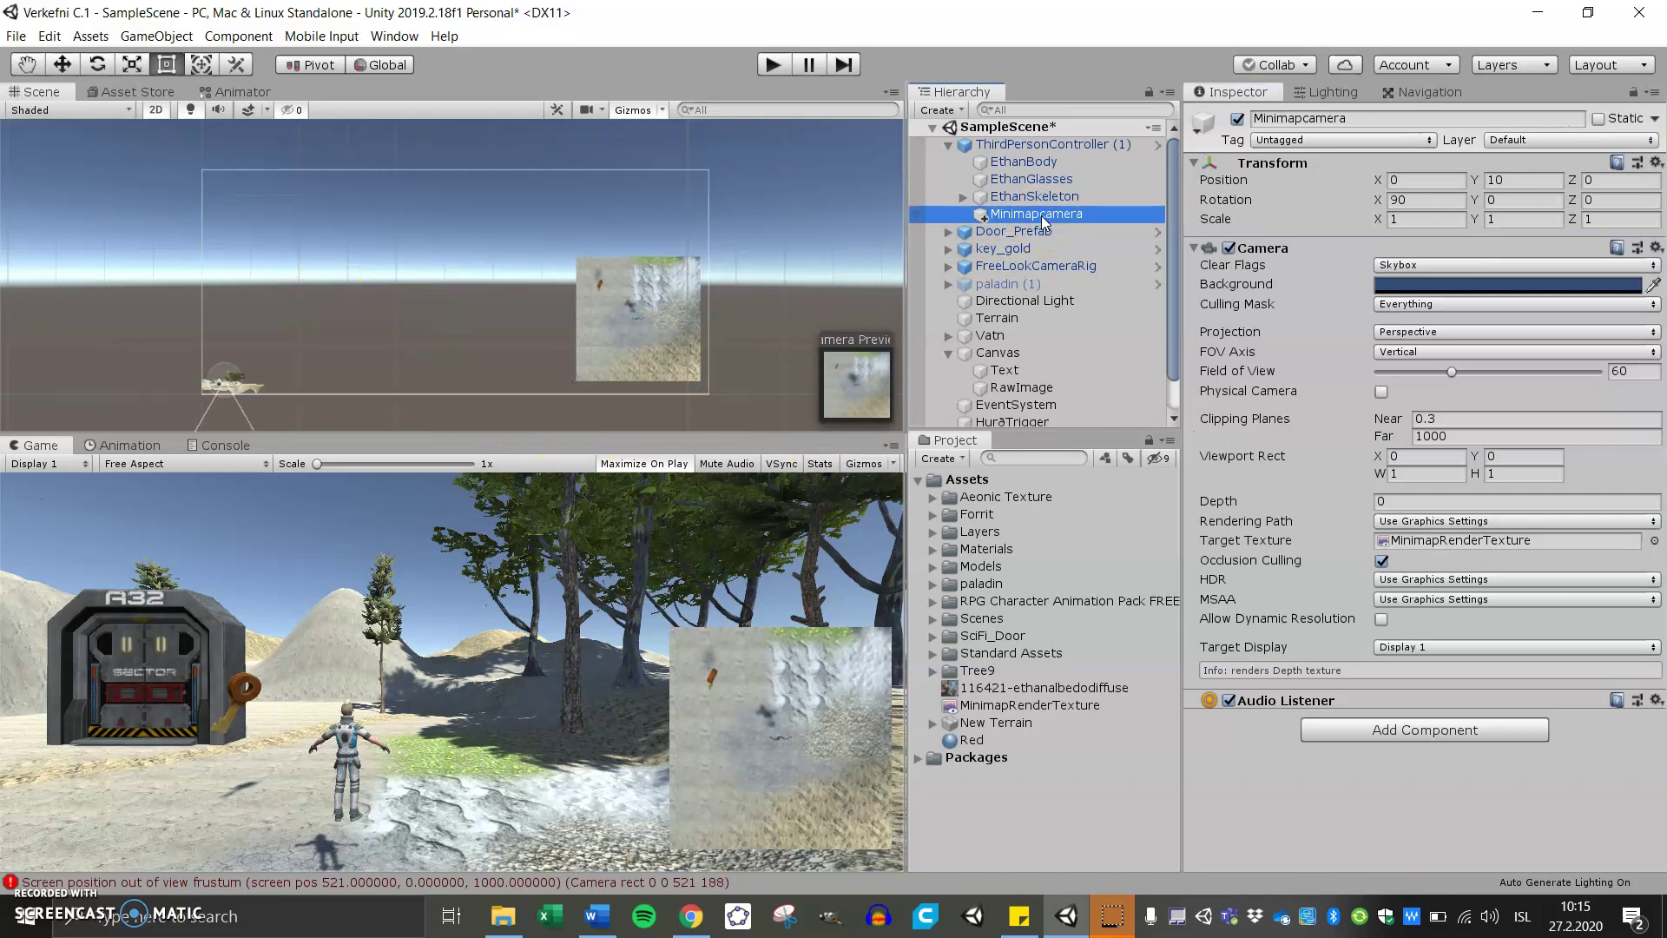
- Make Minimapcamera orthographic with size 14.4 and enter Play mode
{"action": "left_click", "coordinate": [1434, 333]}
{"action": "left_click", "coordinate": [1439, 379]}
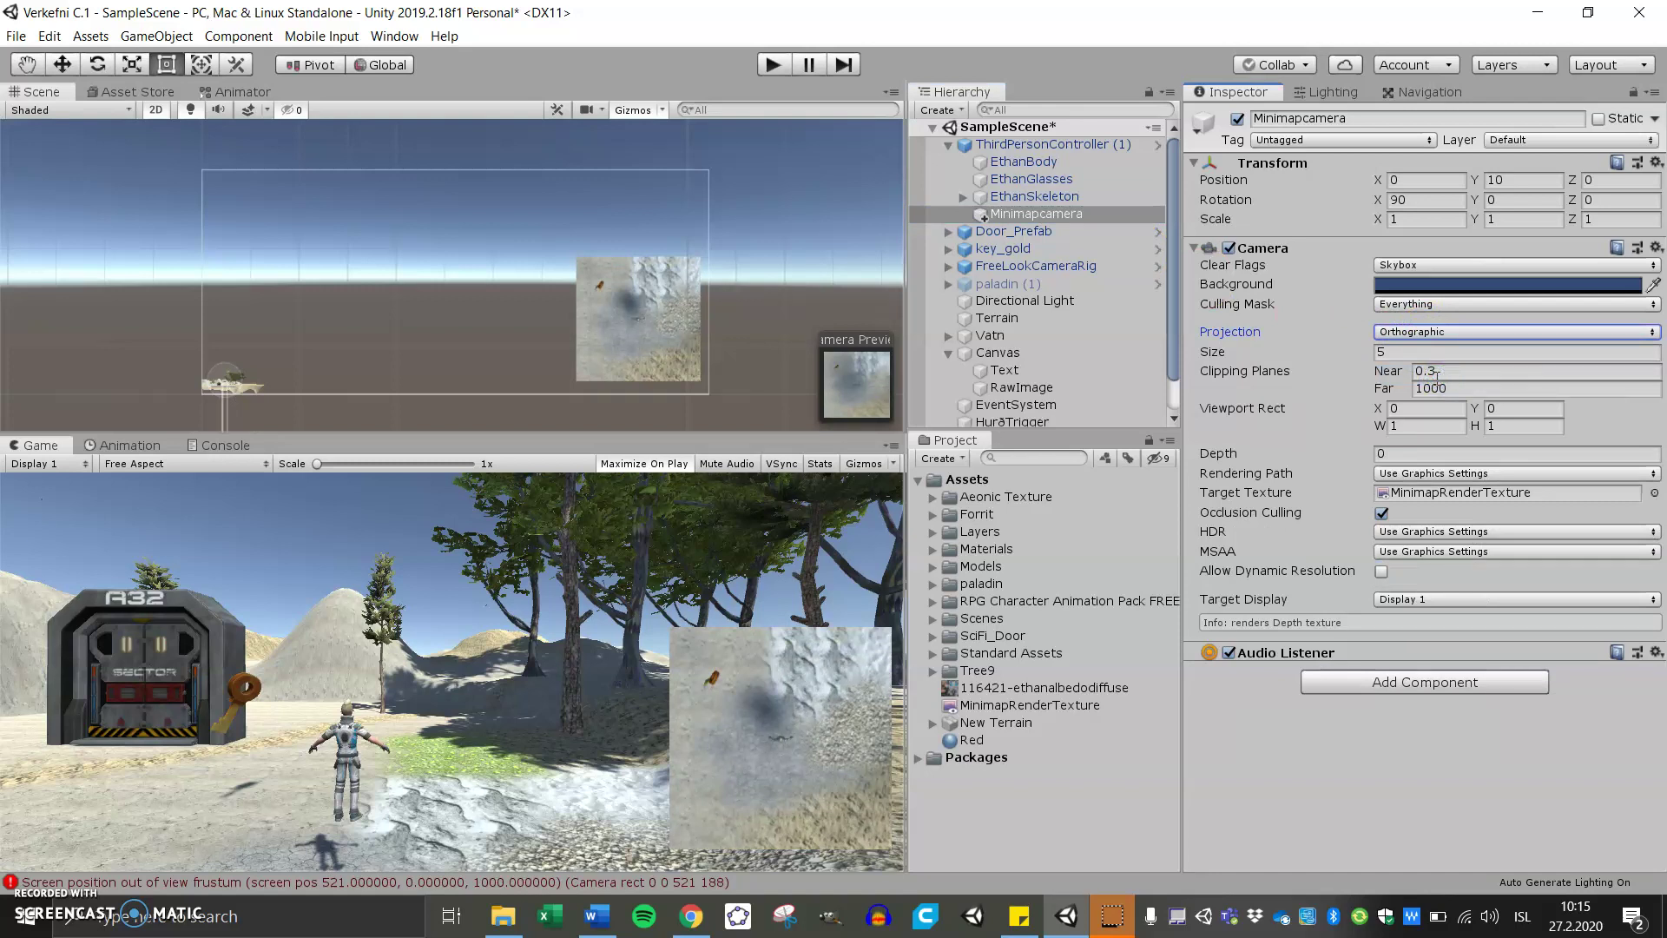
{"action": "left_click", "coordinate": [1388, 376]}
{"action": "left_click", "coordinate": [1225, 351]}
{"action": "mouse_move", "coordinate": [1224, 354]}
{"action": "left_mouse_down"}
{"action": "mouse_move", "coordinate": [1289, 359]}
{"action": "mouse_move", "coordinate": [1230, 375]}
{"action": "mouse_move", "coordinate": [1269, 371]}
{"action": "left_mouse_up"}
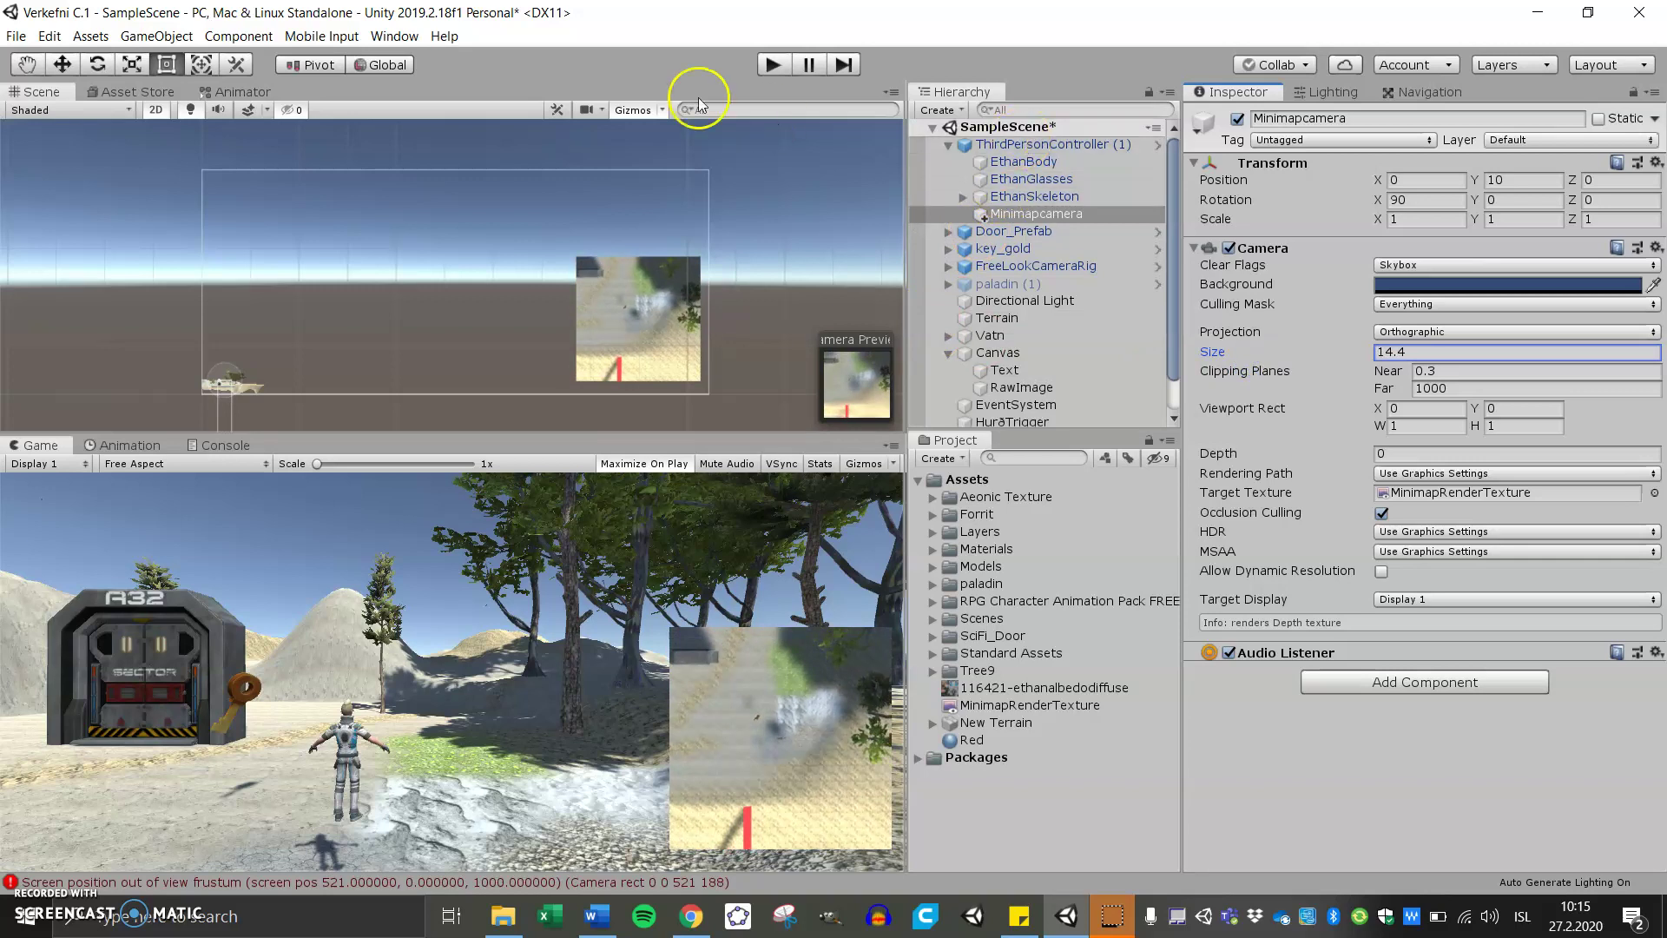
{"action": "left_click", "coordinate": [771, 65]}
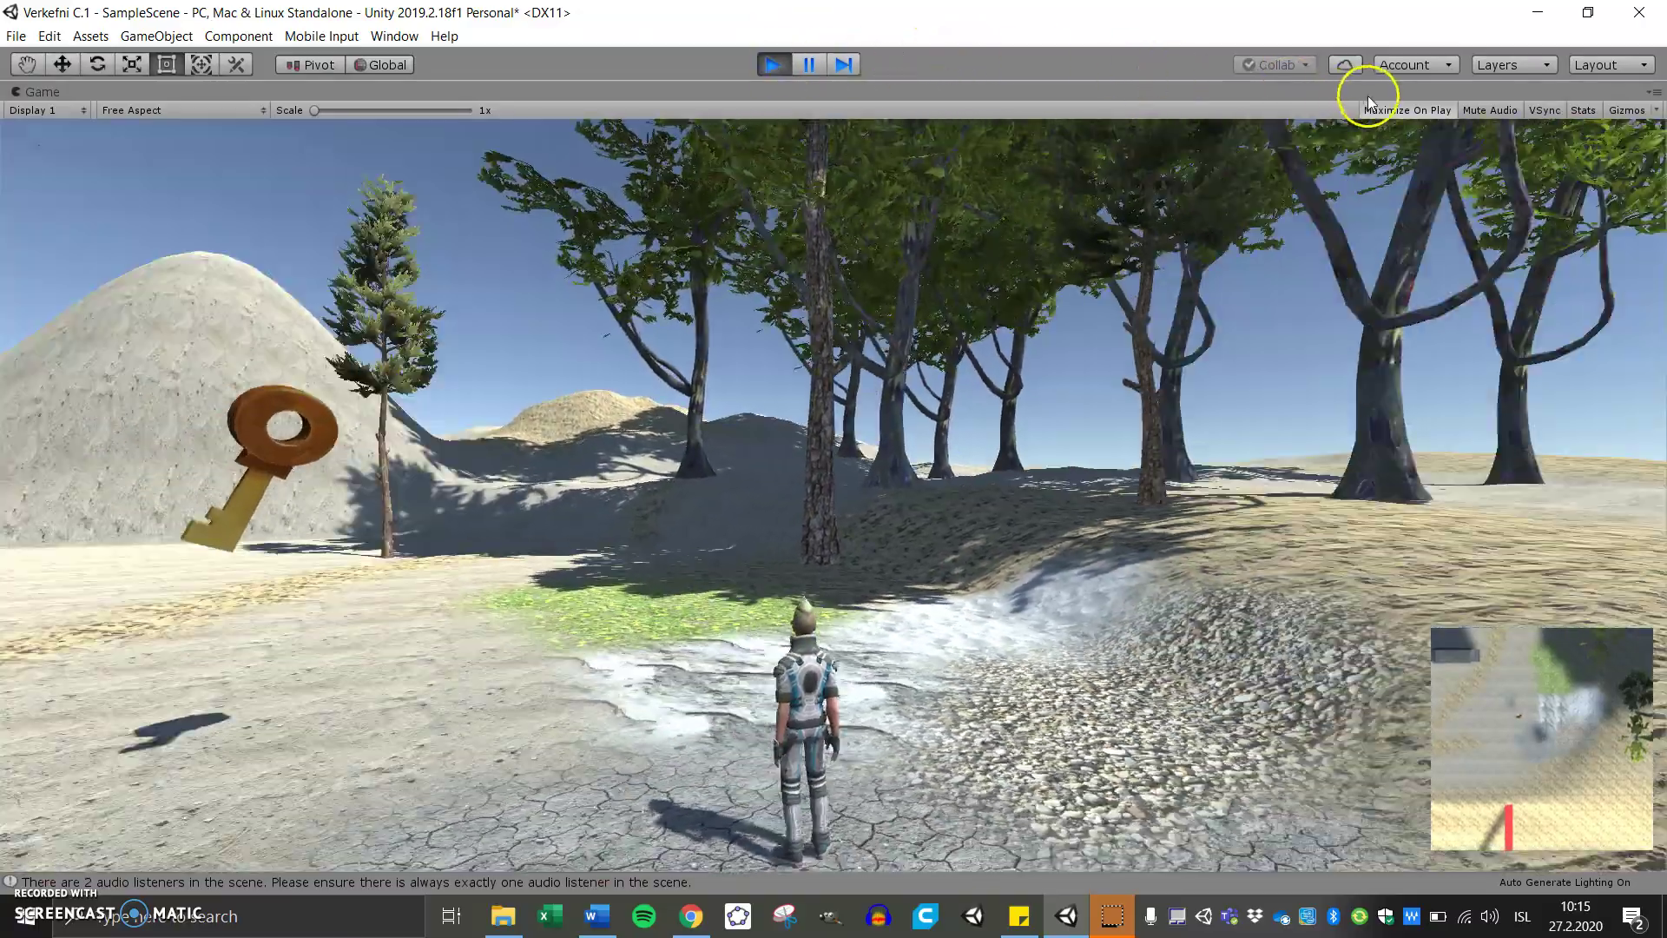
- Run the character forward with W toward the stone door, watching the minimap follow
{"action": "key", "text": "w"}
{"action": "key", "text": "w"}
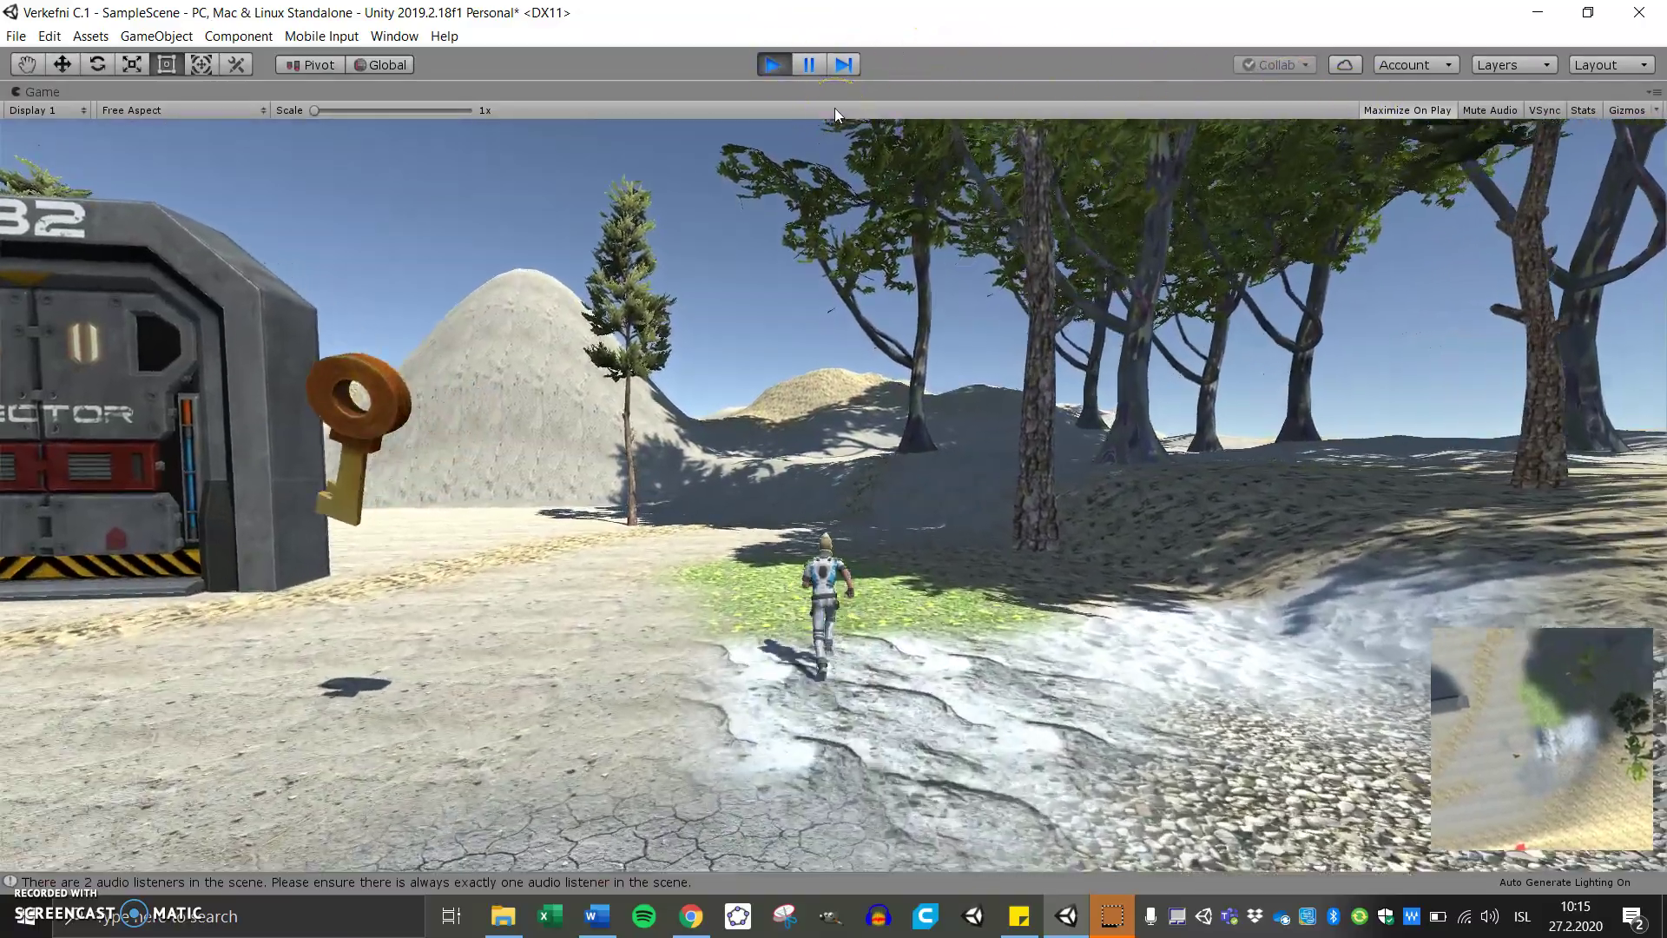
{"action": "key", "text": "w"}
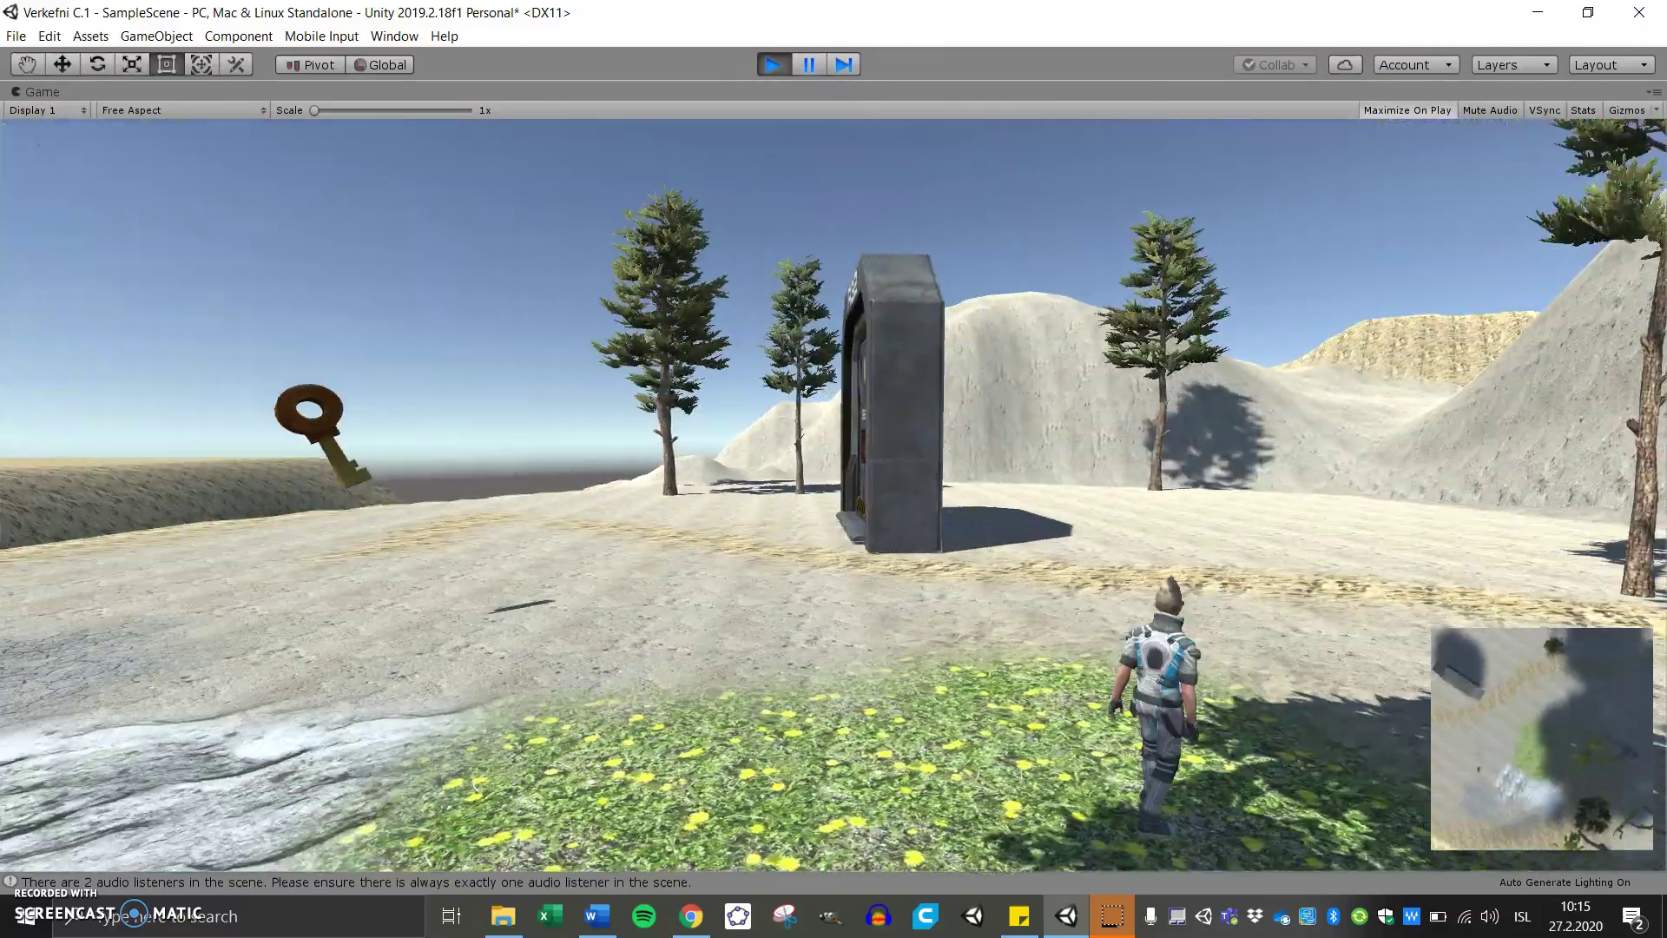
{"action": "key", "text": "w"}
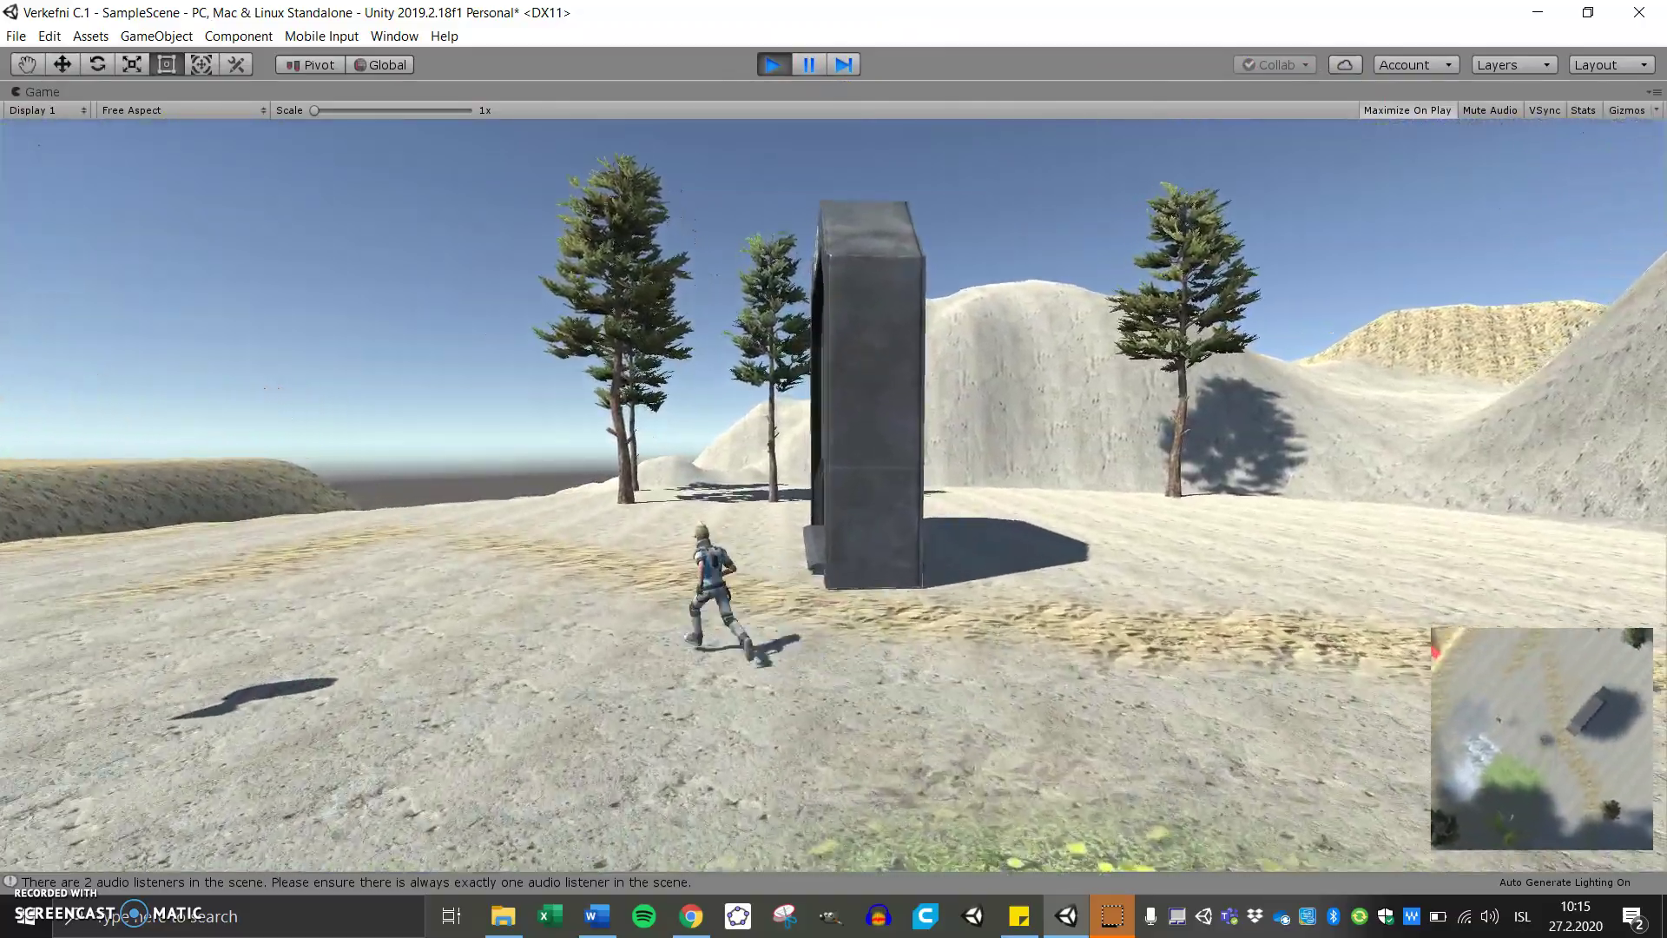
{"action": "key", "text": "w"}
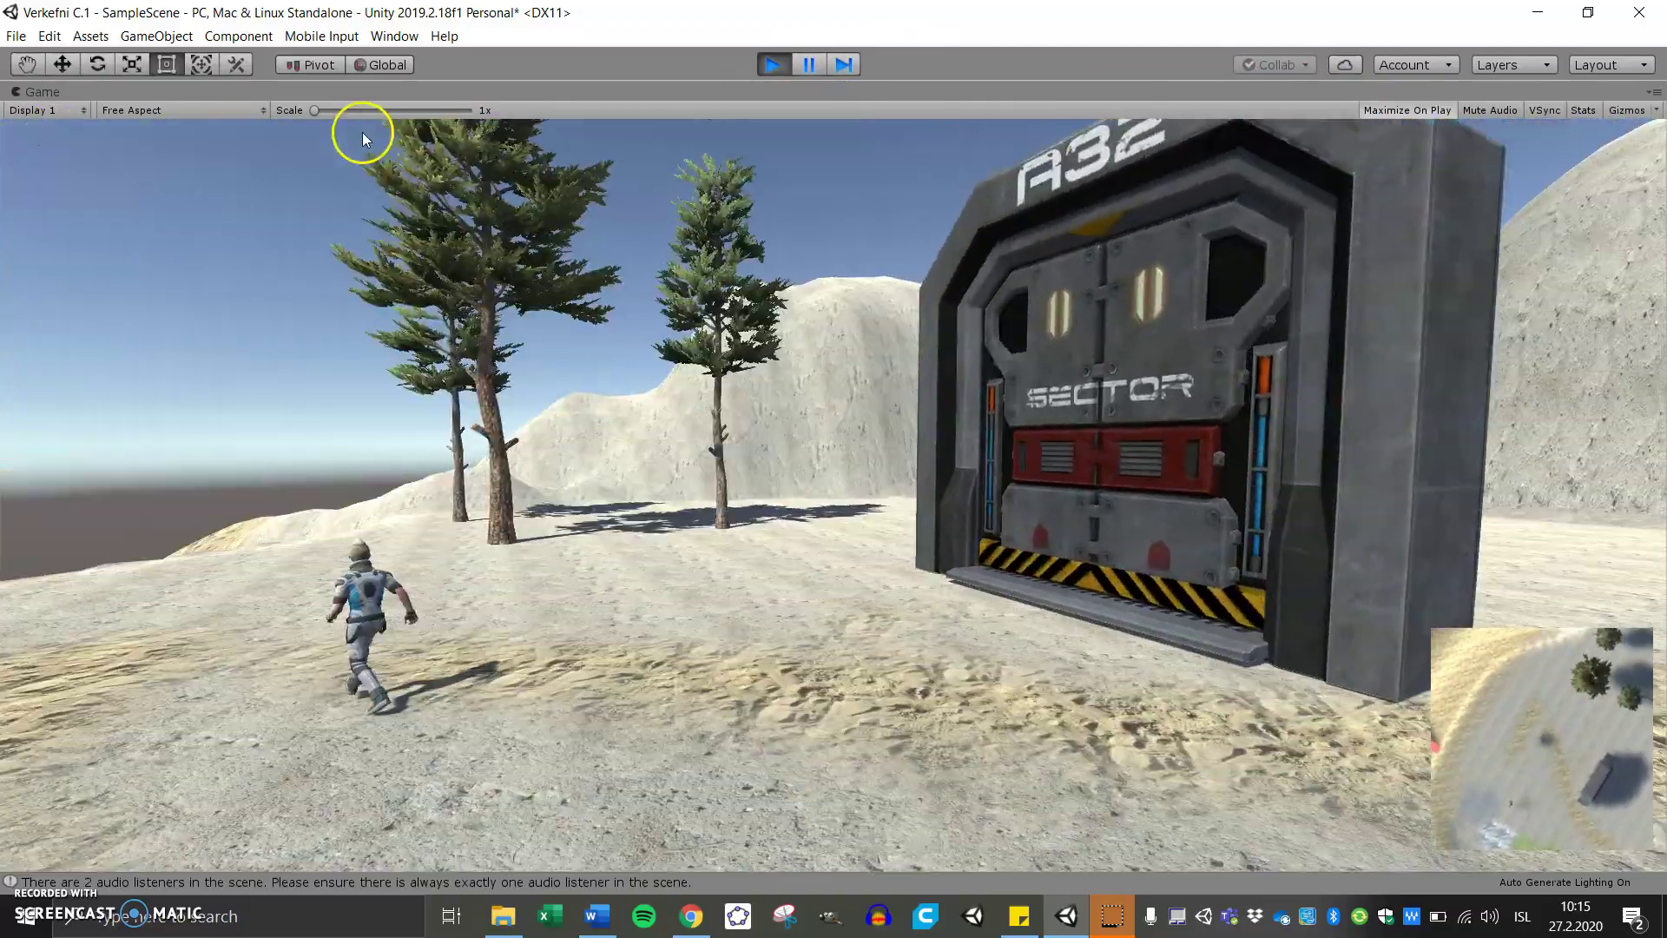